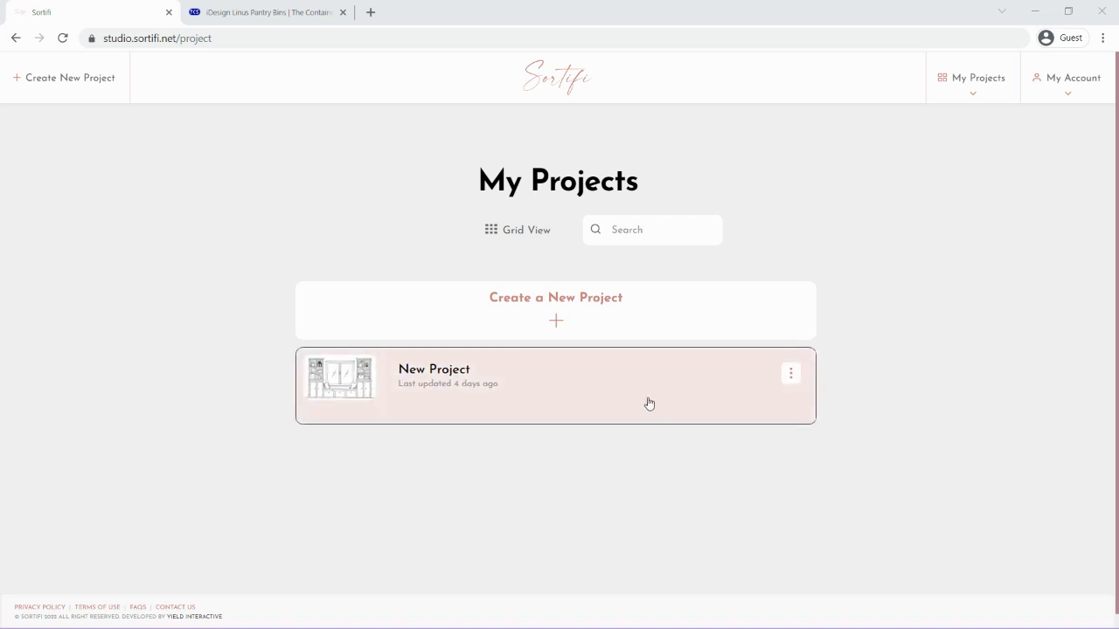
{"action": "left_click", "coordinate": [796, 382]}
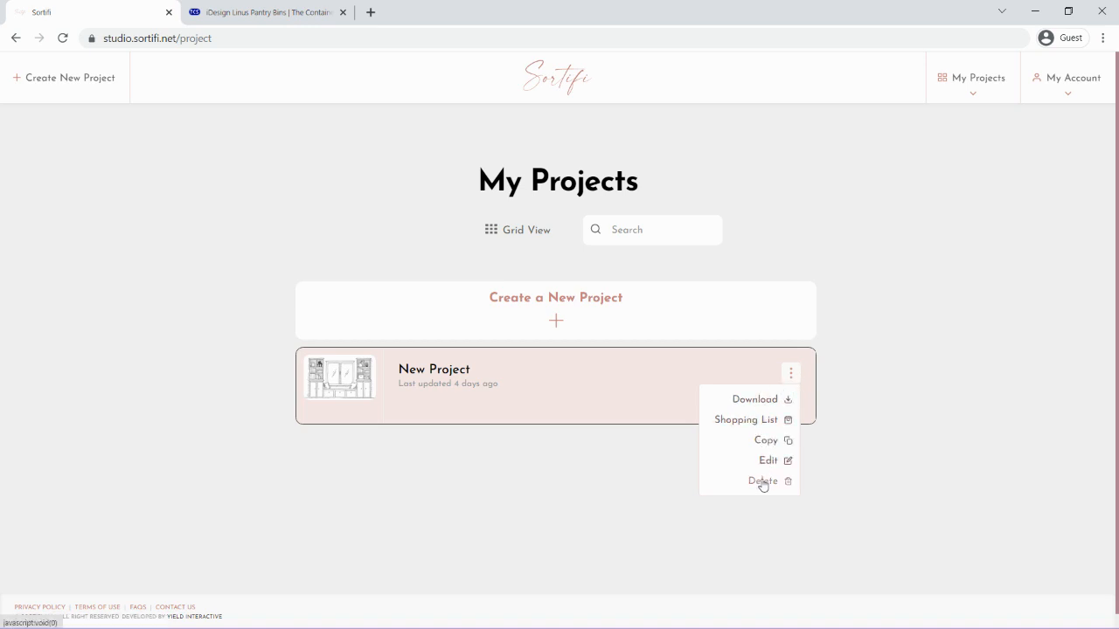
{"action": "left_click", "coordinate": [857, 432]}
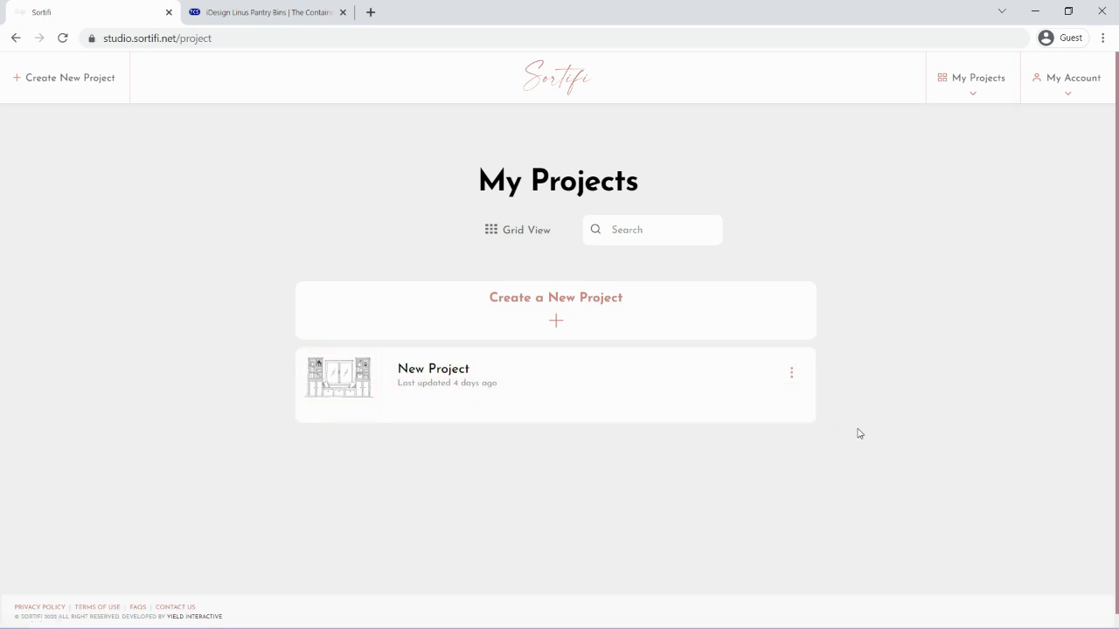
- Create a new project named with the client's surname and set its room/space to Laundry
{"action": "left_click", "coordinate": [613, 316]}
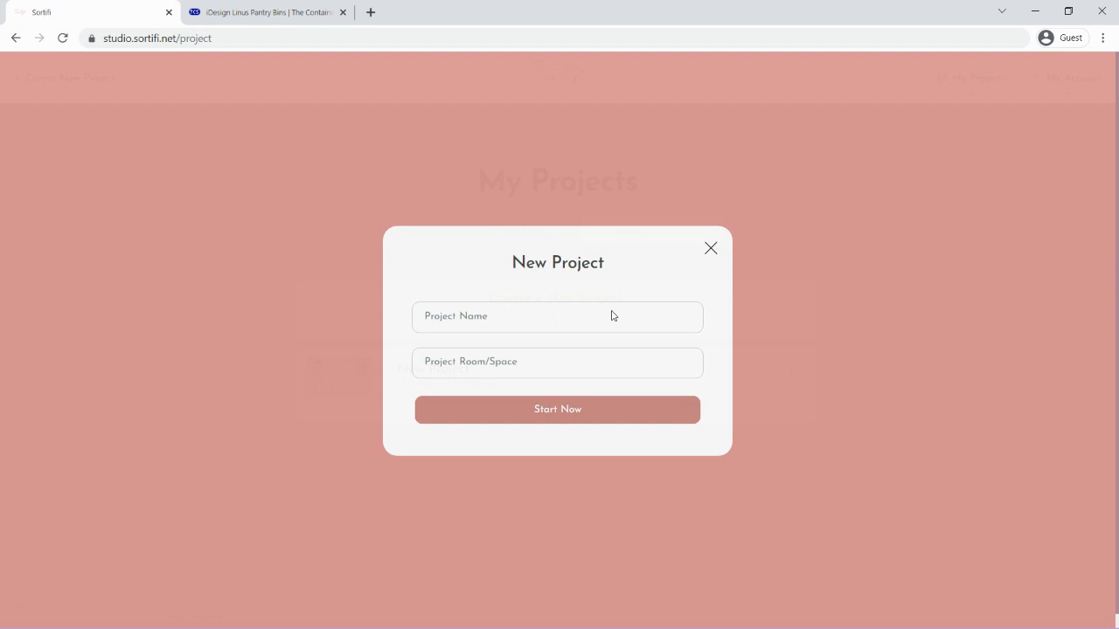
{"action": "left_click", "coordinate": [605, 316]}
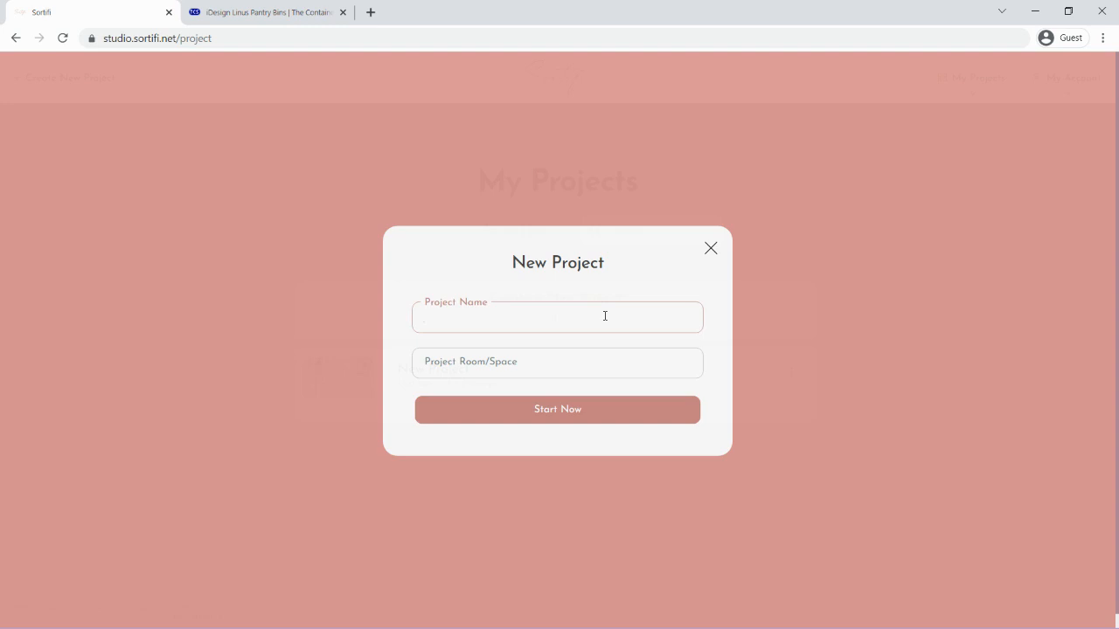
{"action": "type", "text": "Smith"}
{"action": "key", "text": "Tab"}
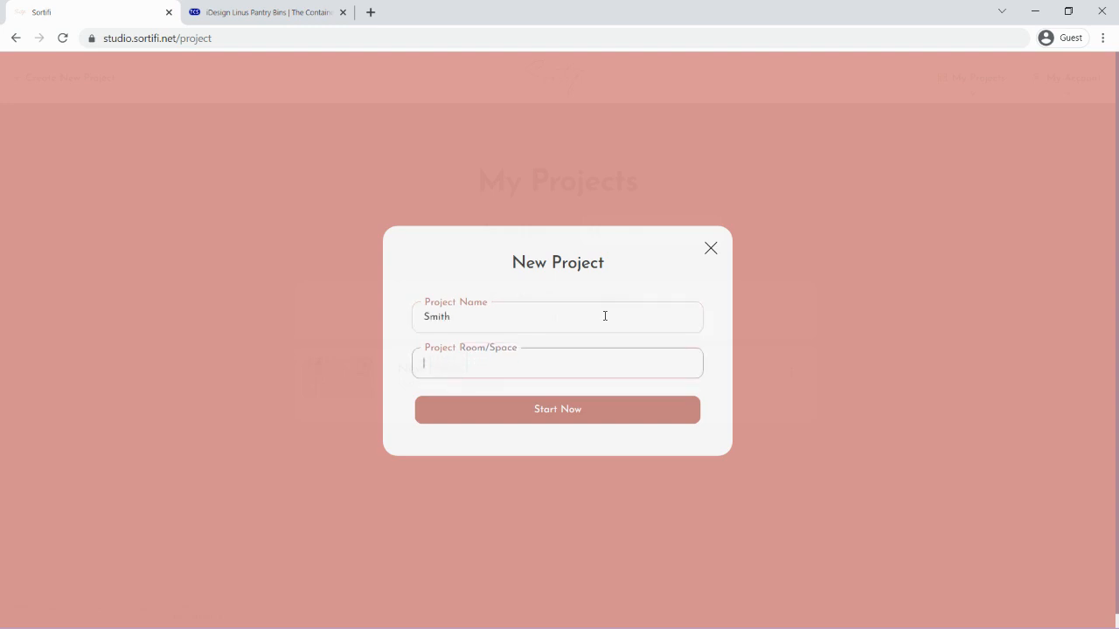
{"action": "type", "text": "4aundry"}
{"action": "left_click", "coordinate": [589, 409]}
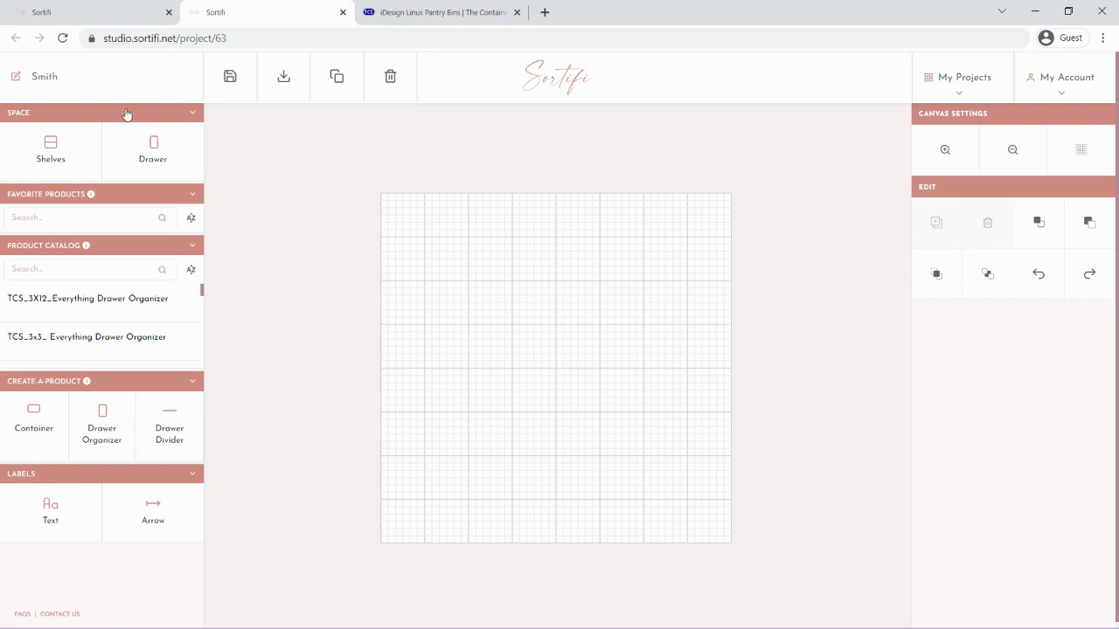
- Place a shelf unit near the middle of the canvas and set its number of shelves to 3
{"action": "left_click_drag", "start_coordinate": [47, 144], "coordinate": [532, 319]}
{"action": "left_click_drag", "start_coordinate": [572, 375], "coordinate": [531, 327]}
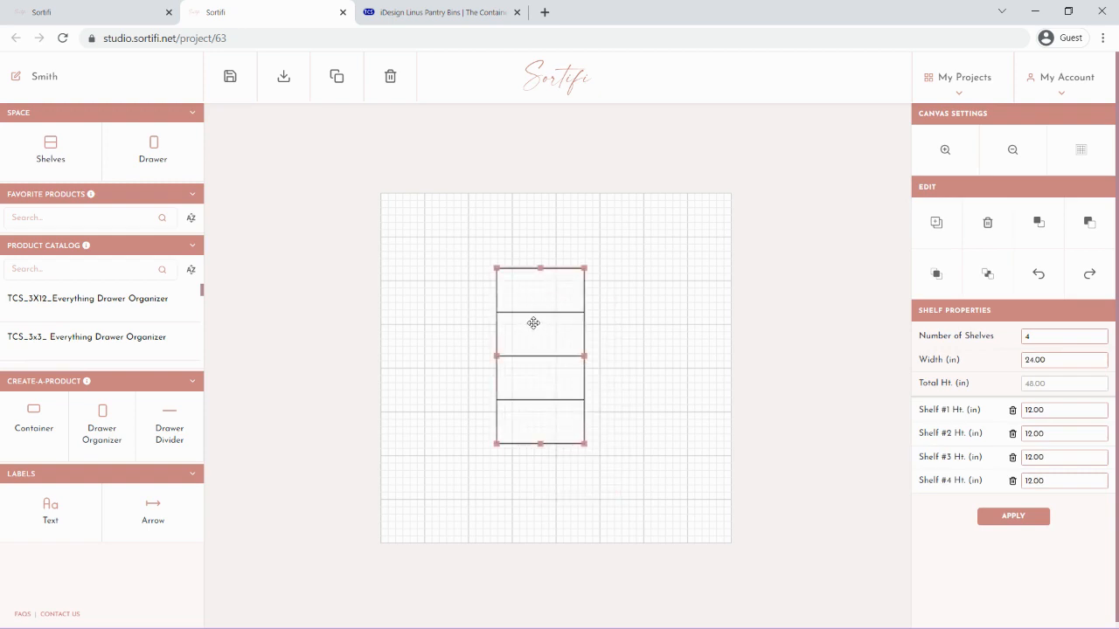
{"action": "left_click", "coordinate": [1025, 336]}
{"action": "double_click", "coordinate": [1025, 337]}
{"action": "type", "text": "3"}
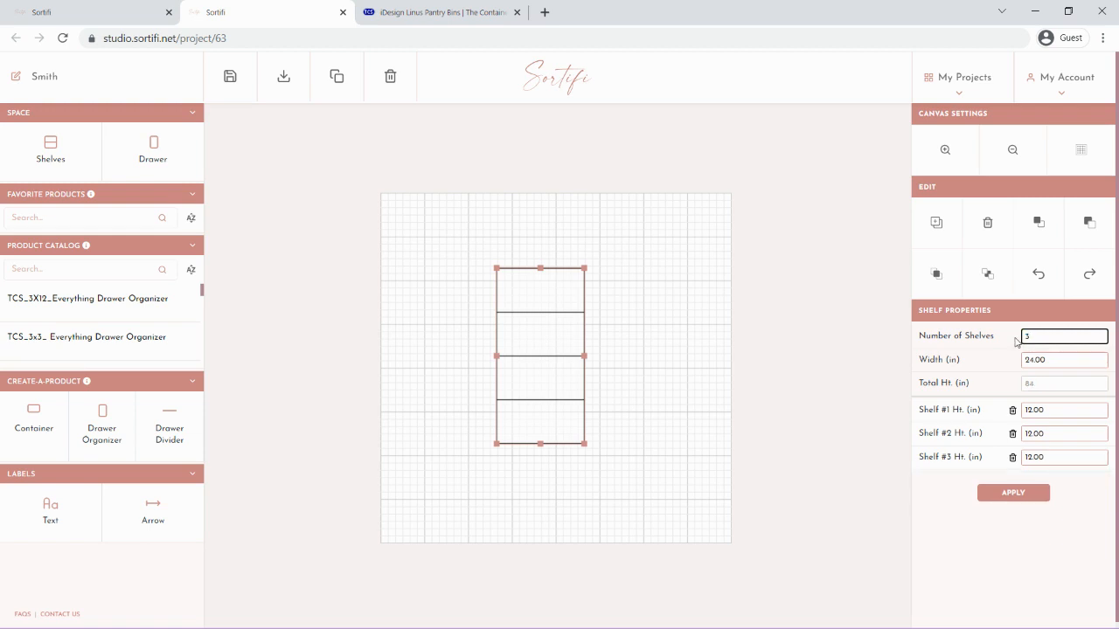
- Set the shelf unit's width to 20 in and the height of all three shelves to 13 in
{"action": "left_click", "coordinate": [1053, 359]}
{"action": "left_click_drag", "start_coordinate": [1054, 359], "coordinate": [1014, 363]}
{"action": "type", "text": "2"}
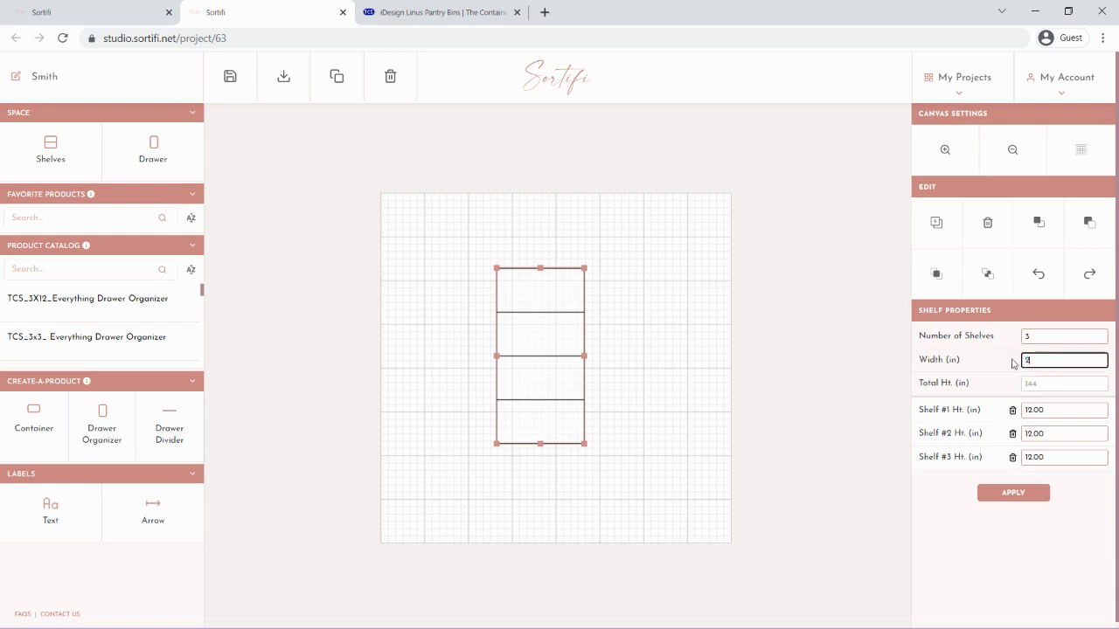
{"action": "type", "text": "0"}
{"action": "left_click_drag", "start_coordinate": [1054, 409], "coordinate": [1002, 413]}
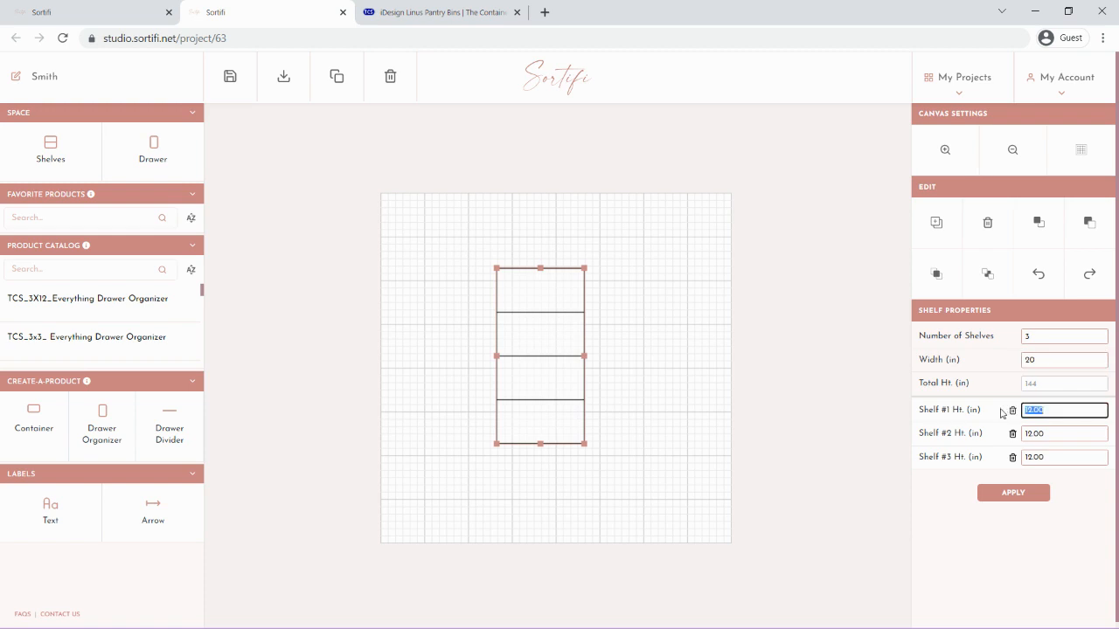
{"action": "type", "text": "13"}
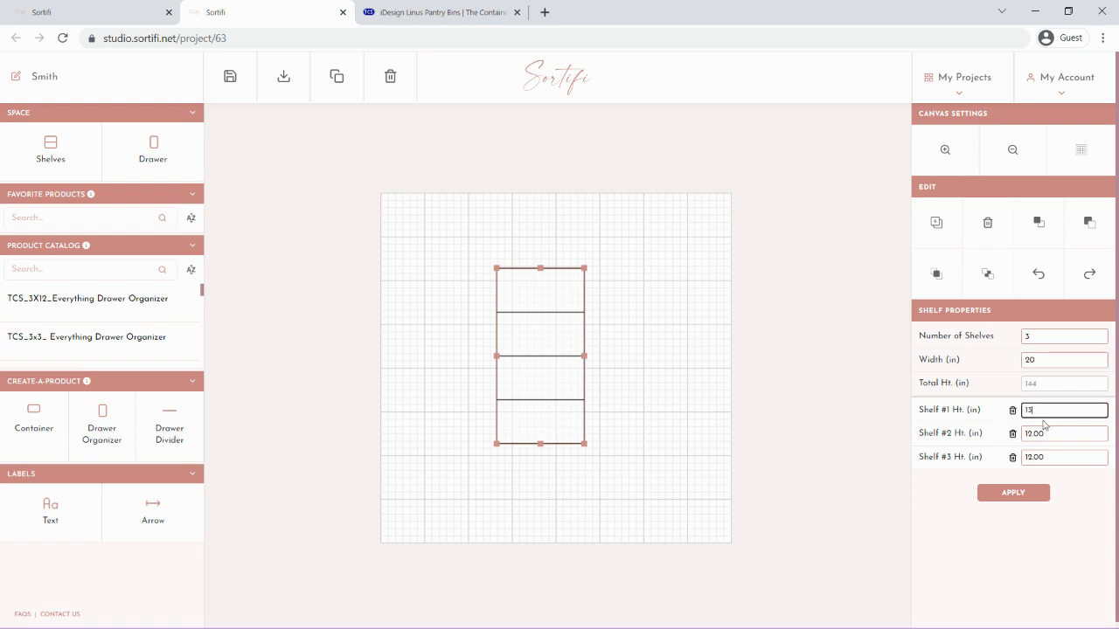
{"action": "left_click_drag", "start_coordinate": [1053, 431], "coordinate": [1010, 458]}
{"action": "type", "text": "13"}
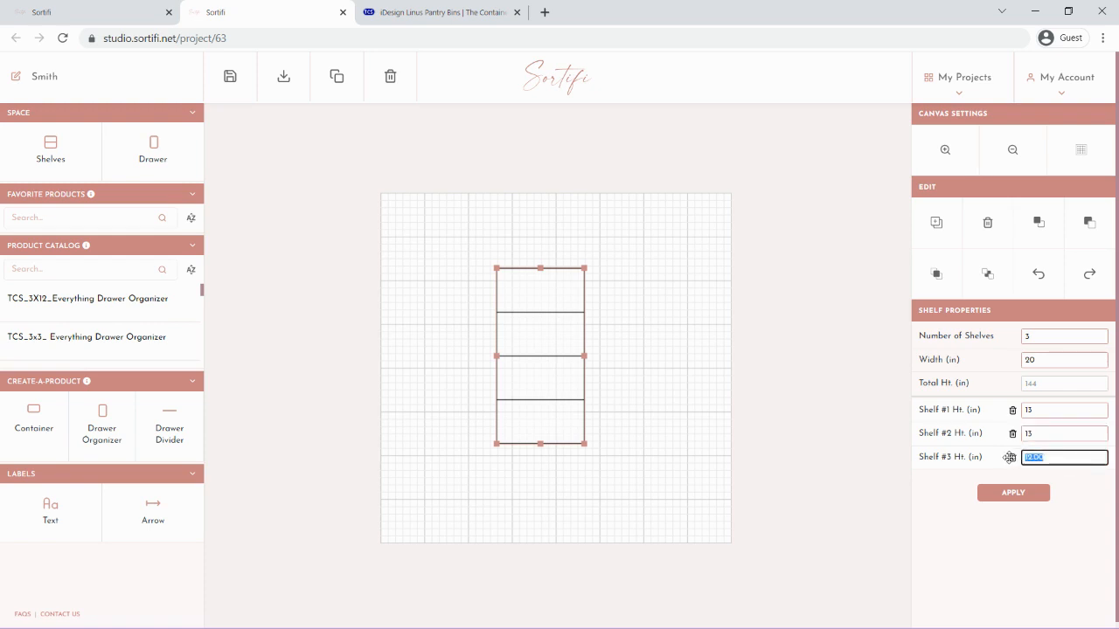
{"action": "type", "text": "13"}
{"action": "left_click", "coordinate": [1013, 493]}
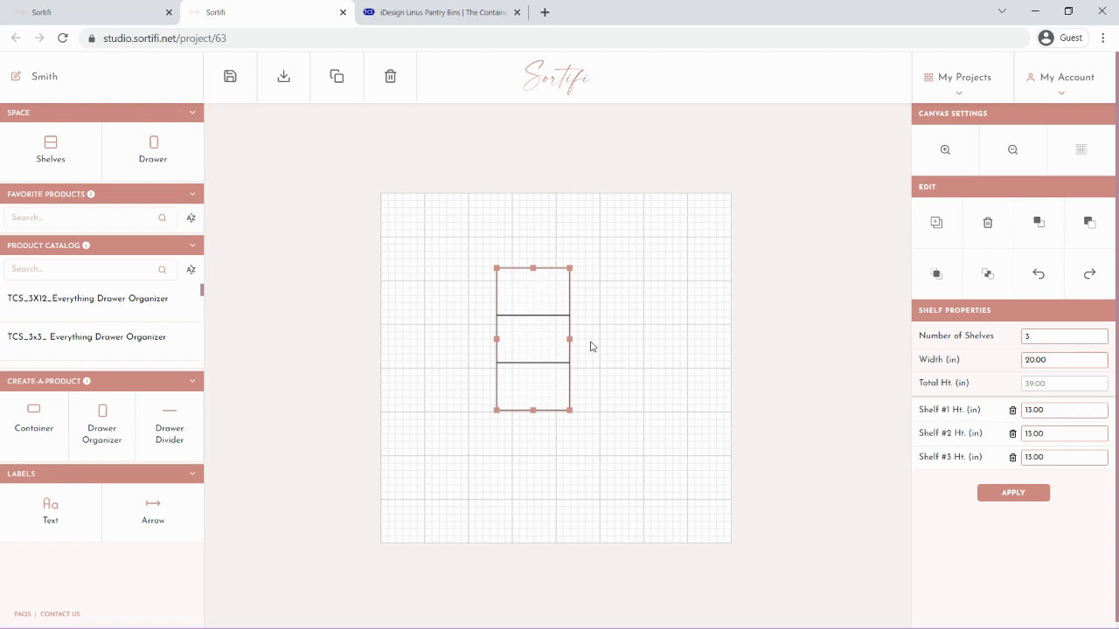
- Add a custom container on the left of the top shelf, name it Linus Bin and set its width to 8 in
{"action": "left_click", "coordinate": [946, 150]}
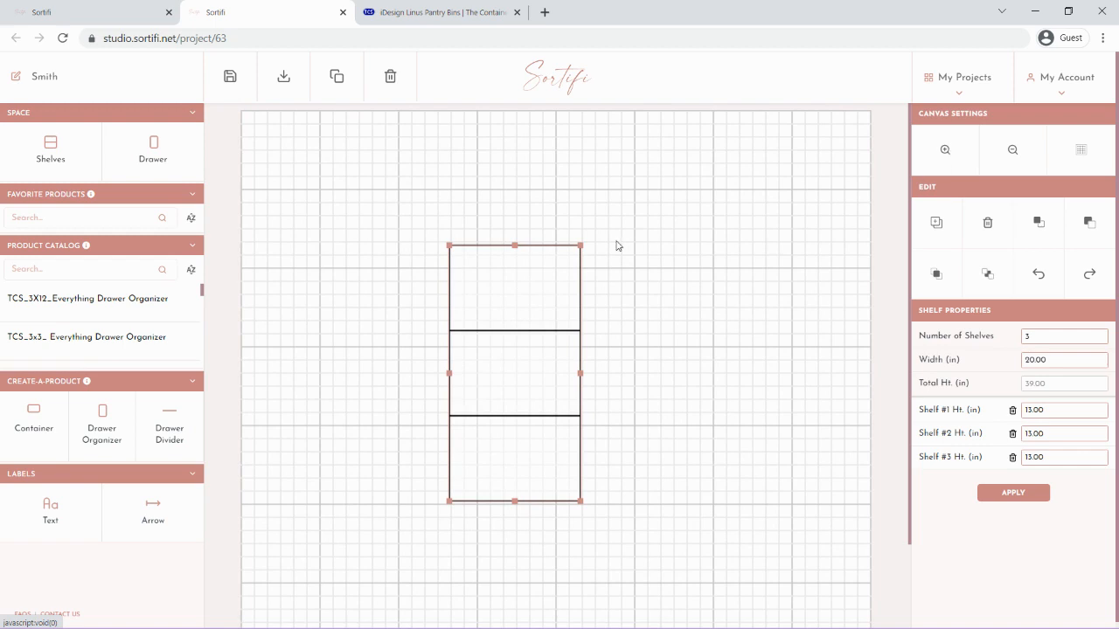
{"action": "left_click", "coordinate": [422, 261]}
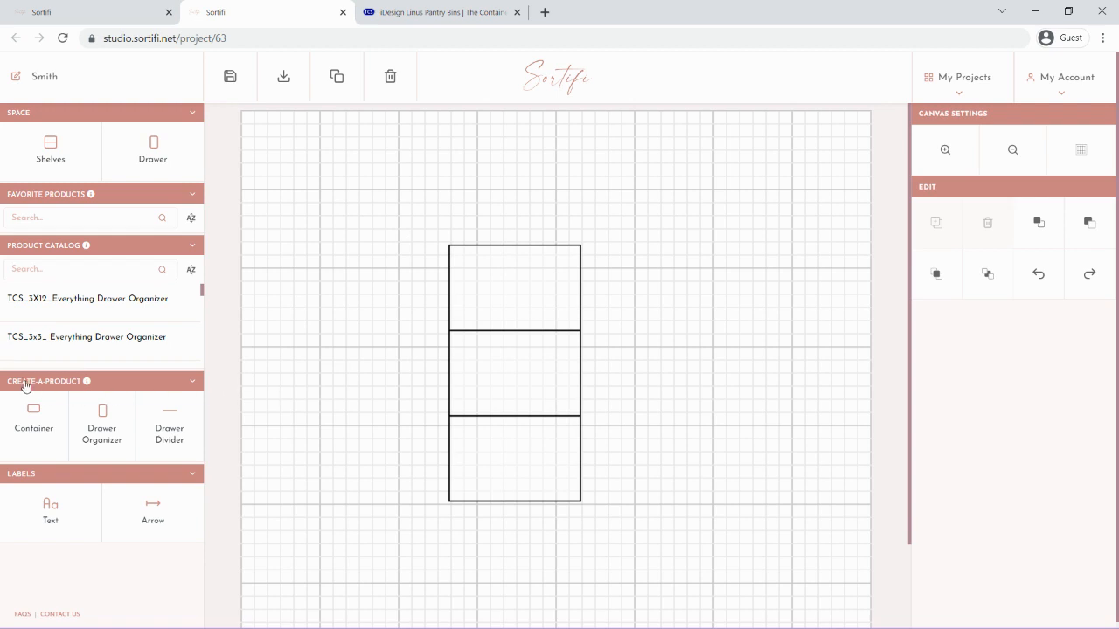
{"action": "left_click_drag", "start_coordinate": [34, 410], "coordinate": [489, 308]}
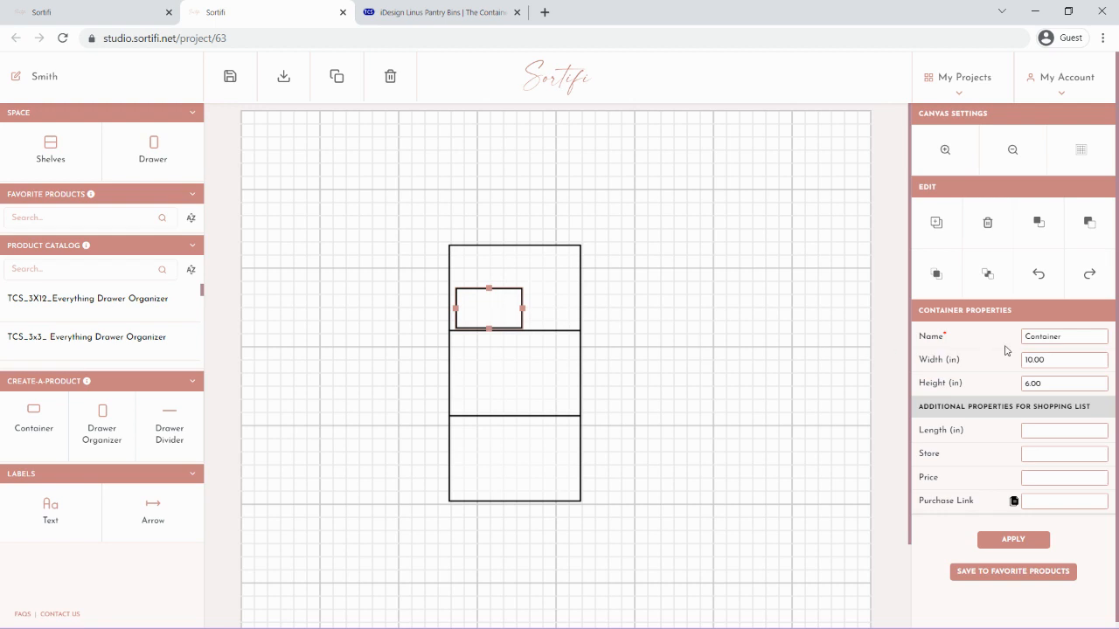
{"action": "left_click_drag", "start_coordinate": [1070, 337], "coordinate": [1019, 340]}
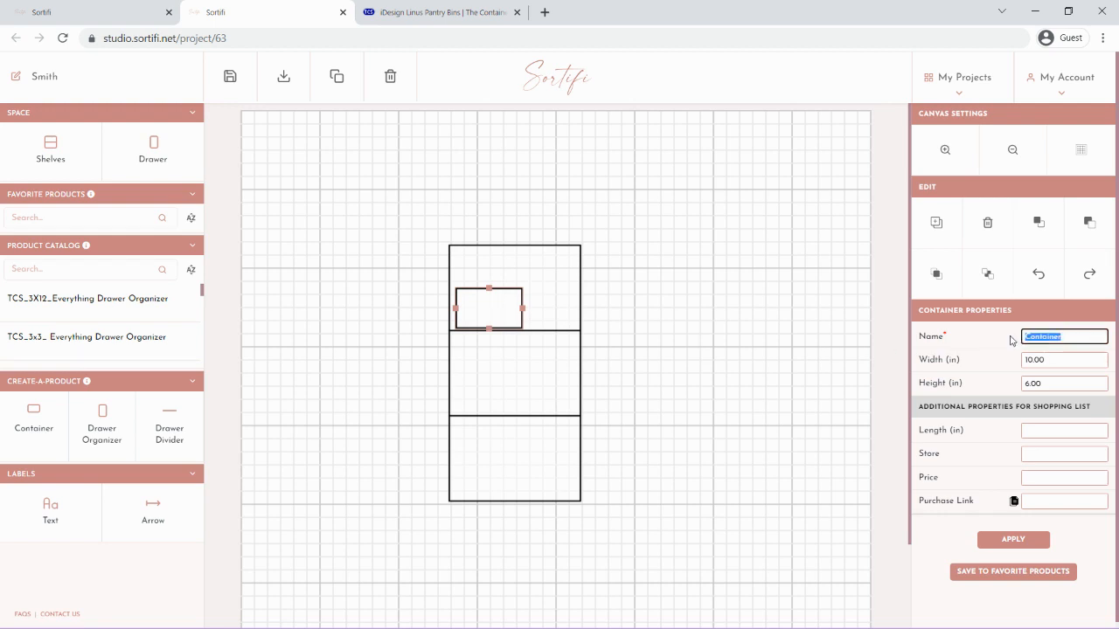
{"action": "type", "text": "Linus Bin"}
{"action": "left_click_drag", "start_coordinate": [1054, 361], "coordinate": [1011, 367]}
{"action": "type", "text": "8"}
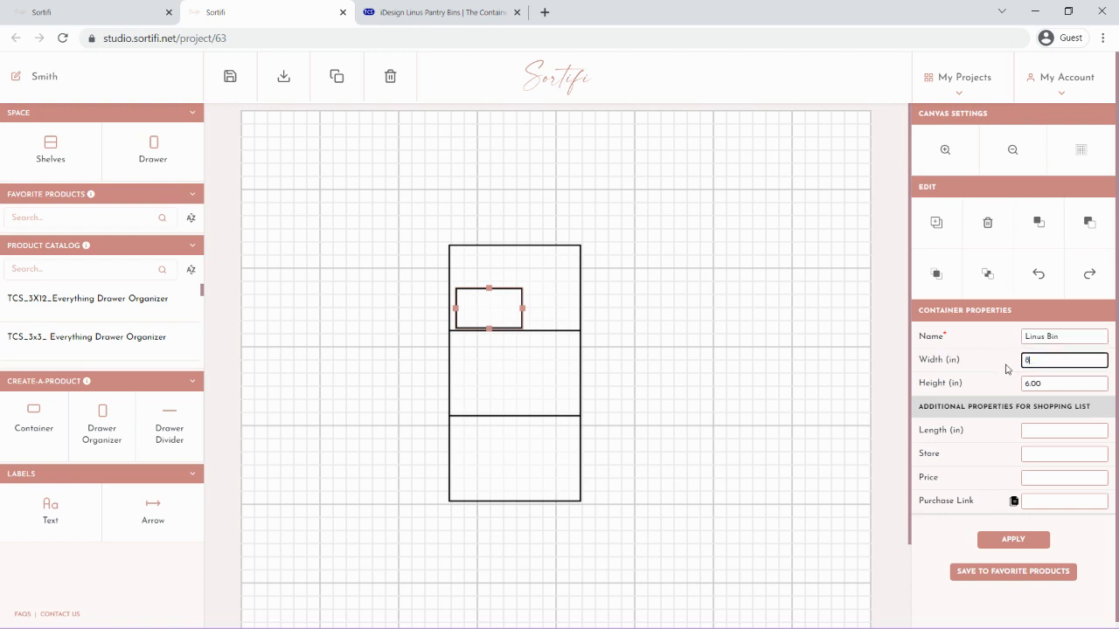
- Fill in the container's shopping details: length 12 in, store The Container Store and price 19.99
{"action": "left_click", "coordinate": [1032, 426]}
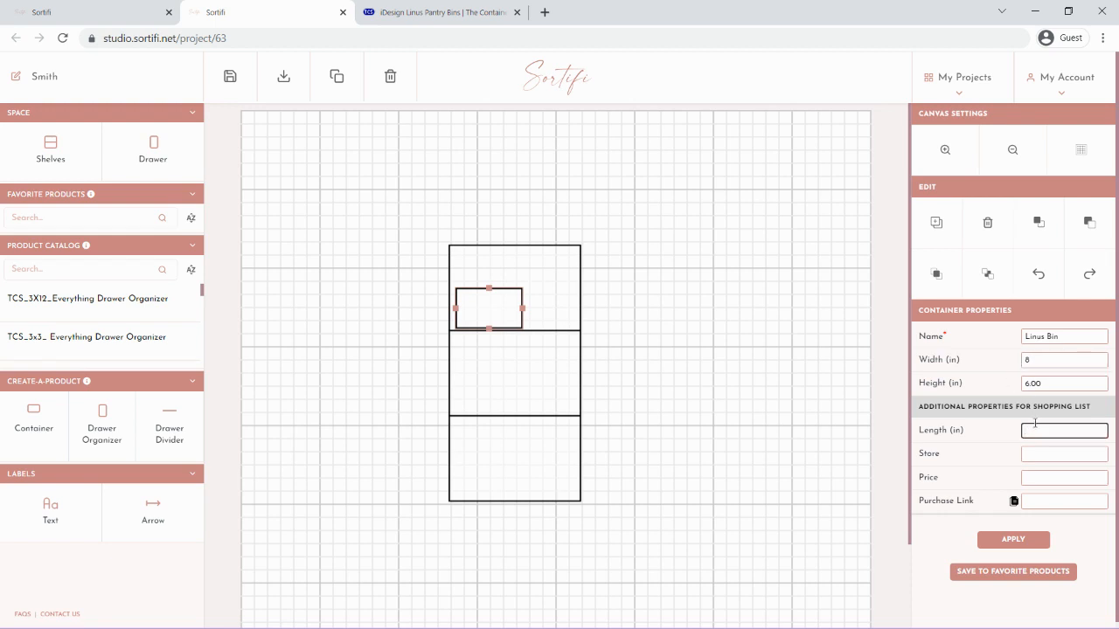
{"action": "type", "text": "12"}
{"action": "left_click", "coordinate": [1042, 454]}
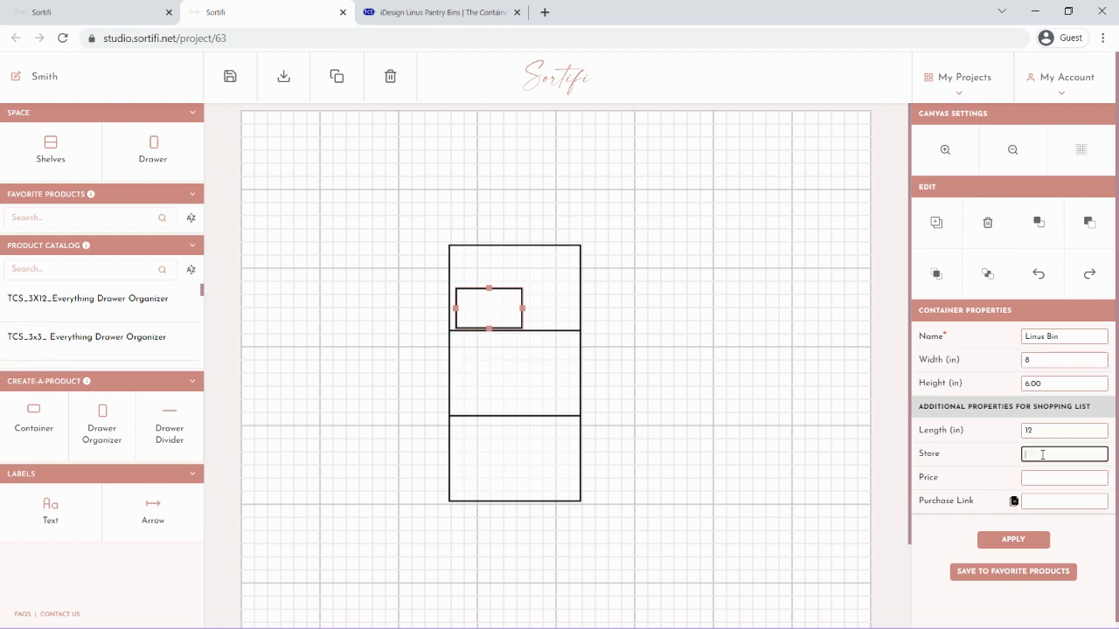
{"action": "type", "text": "The Container Store"}
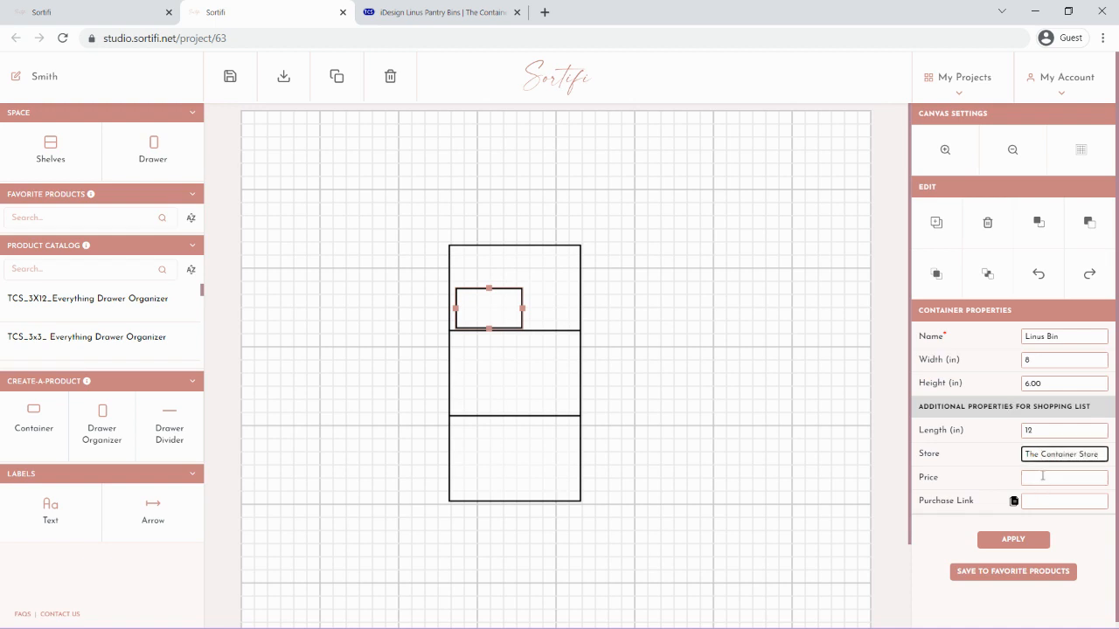
{"action": "left_click", "coordinate": [1041, 478]}
{"action": "type", "text": "19.99"}
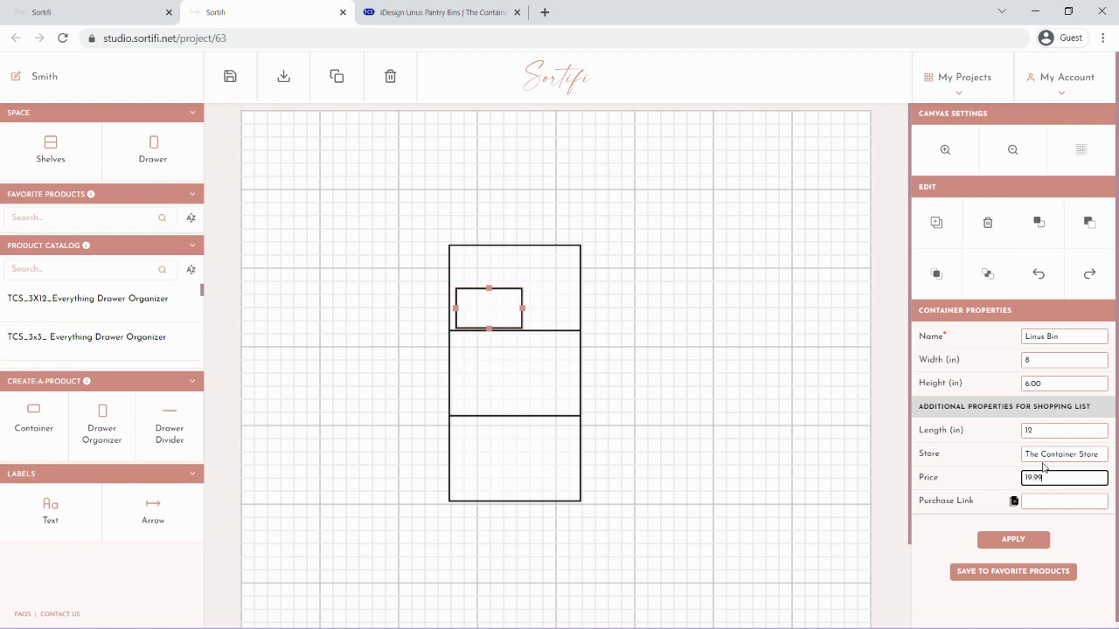
- Copy the web address of The Container Store's Linus Pantry Bins page into the container's purchase link and apply the properties
{"action": "left_click", "coordinate": [1032, 502]}
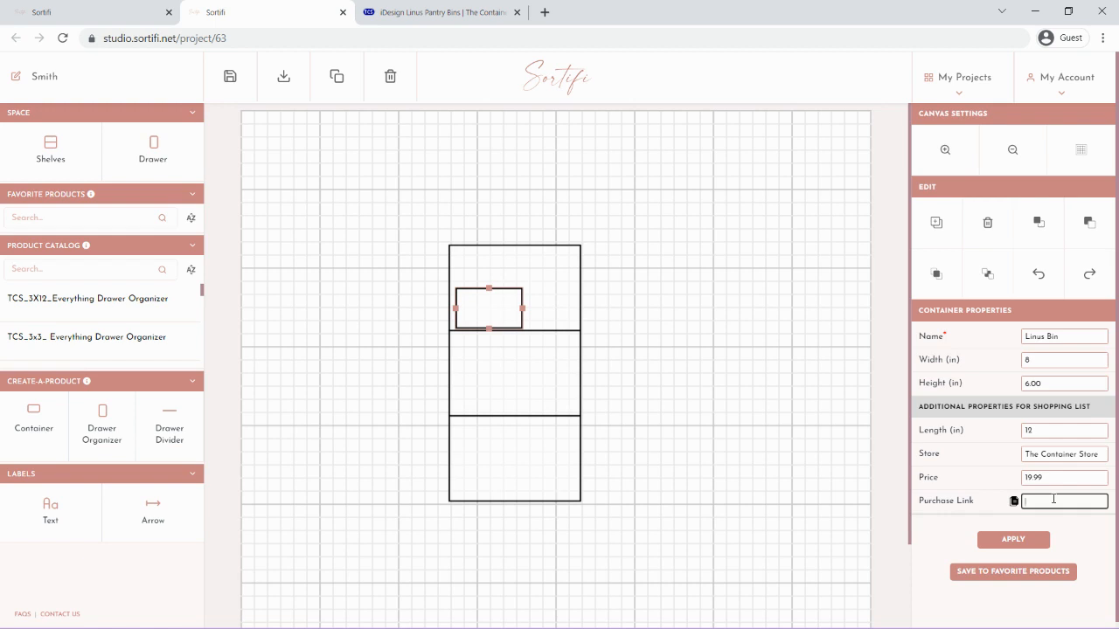
{"action": "left_click", "coordinate": [431, 13]}
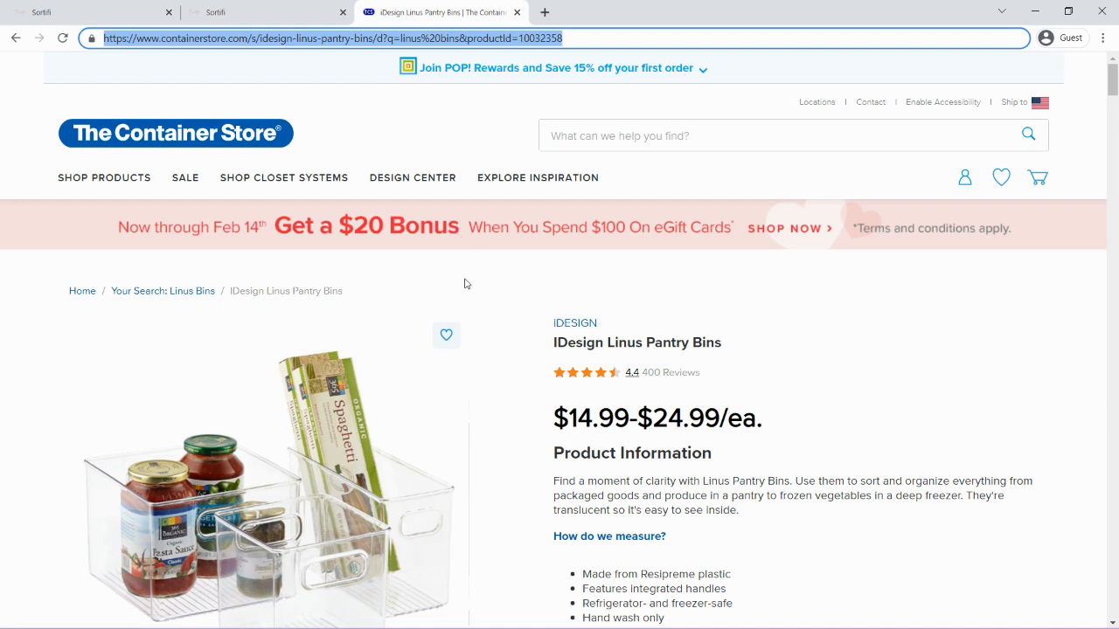
{"action": "left_click_drag", "start_coordinate": [581, 38], "coordinate": [103, 39]}
{"action": "left_click", "coordinate": [262, 12]}
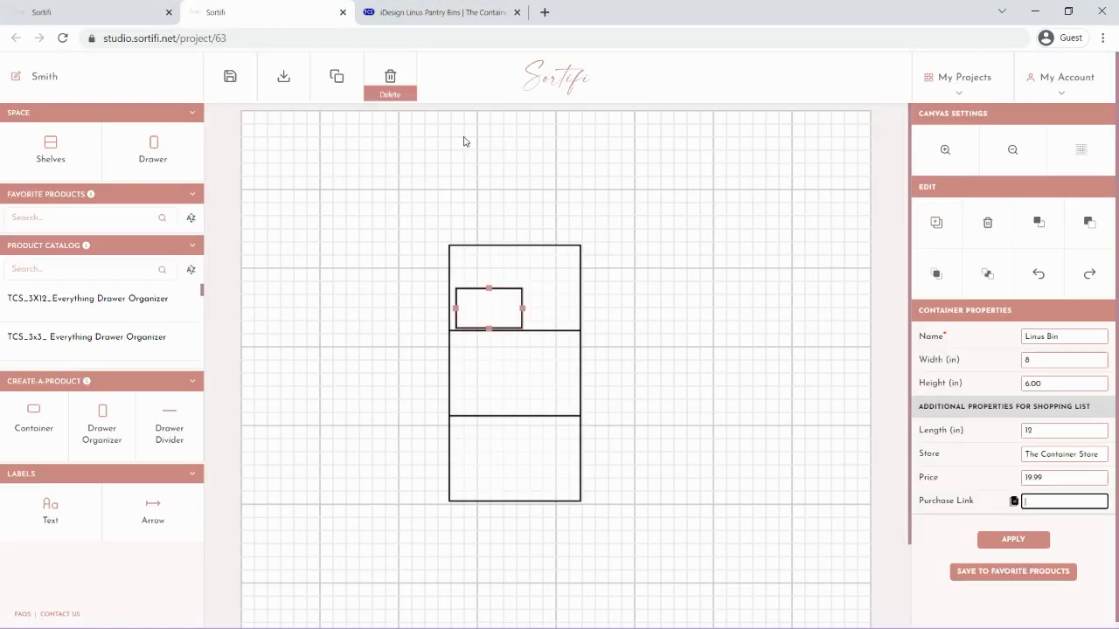
{"action": "left_click", "coordinate": [1040, 501]}
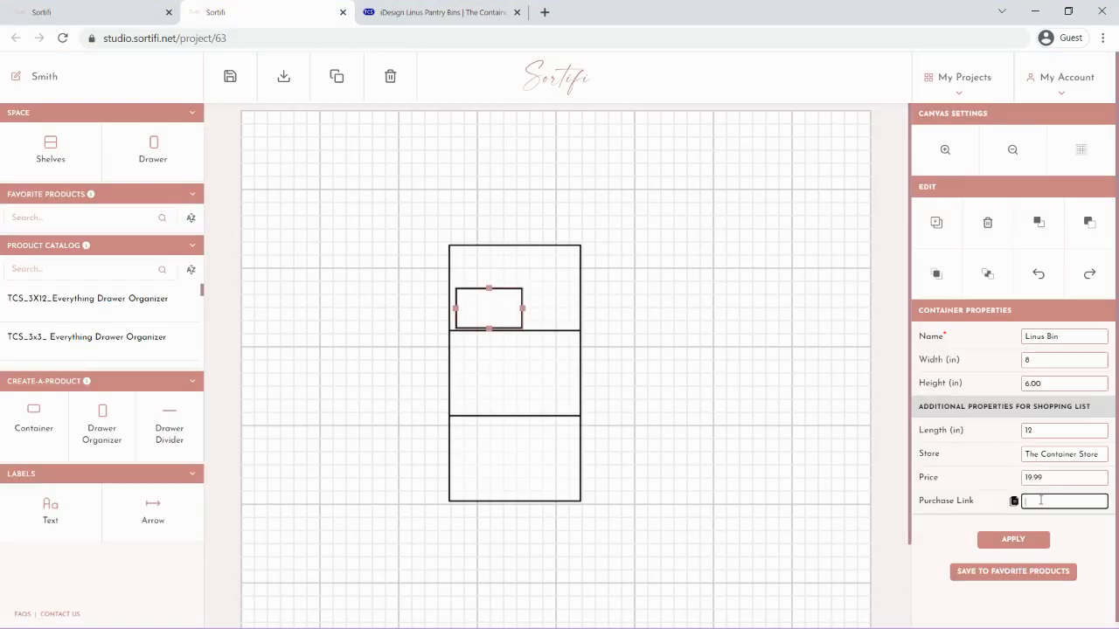
{"action": "right_click", "coordinate": [1040, 501]}
{"action": "left_click", "coordinate": [942, 393]}
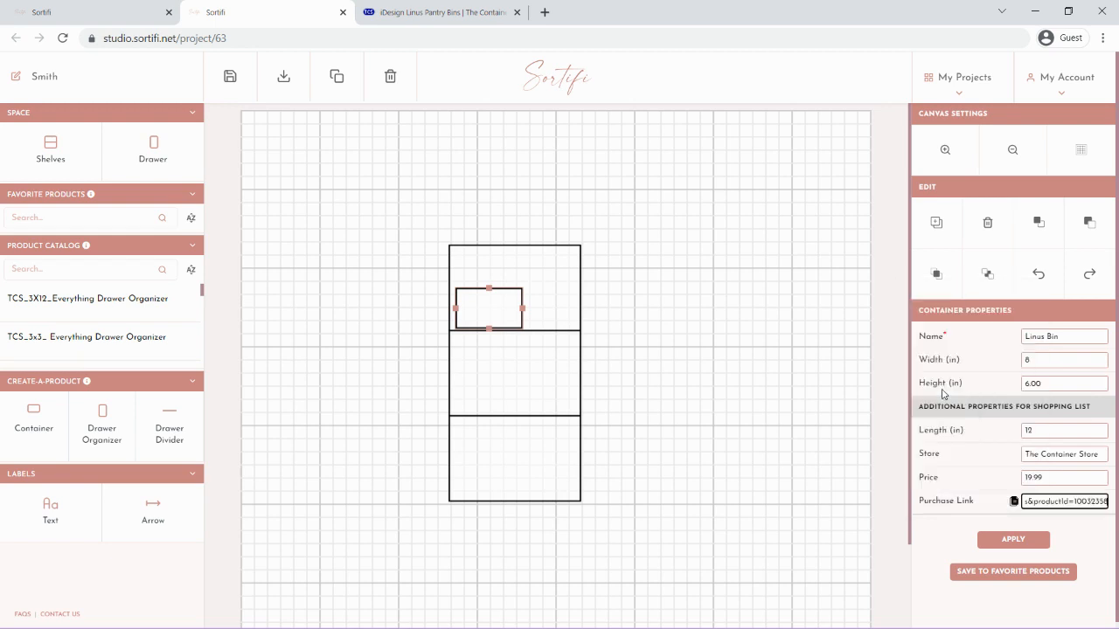
{"action": "left_click", "coordinate": [1014, 540]}
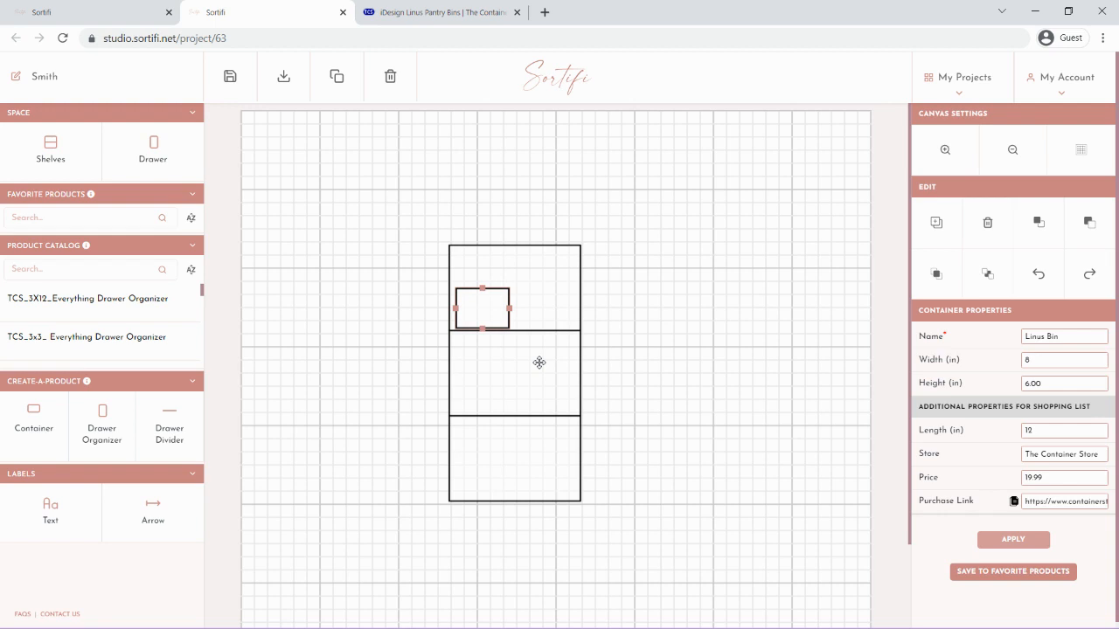
- Save the Linus Bin to the favorite products and place another one beside the first on the top shelf
{"action": "left_click", "coordinate": [1020, 575]}
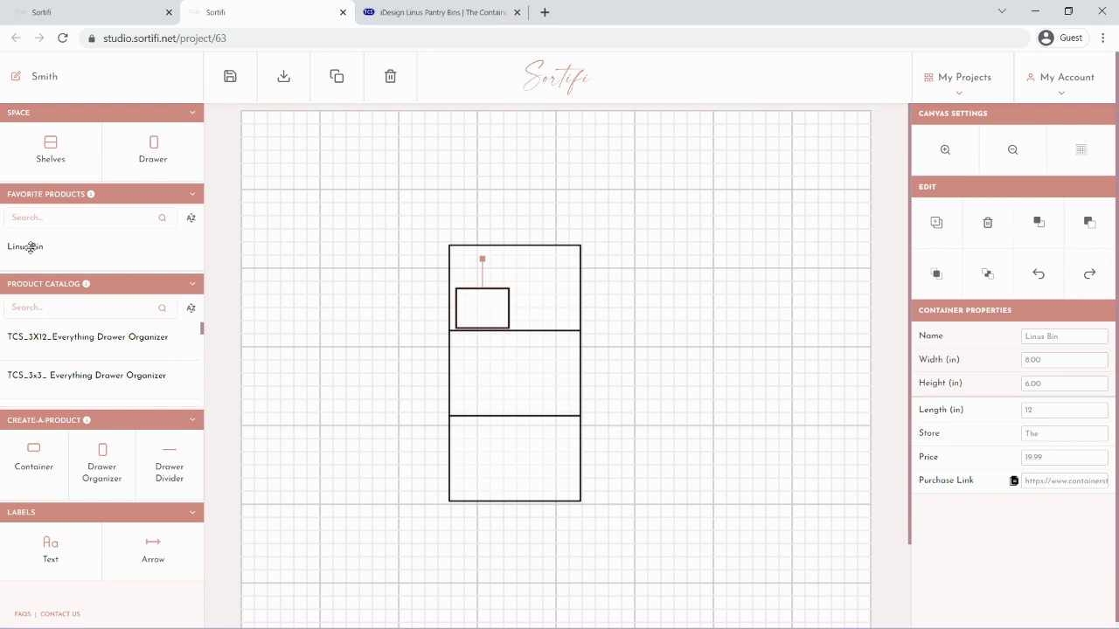
{"action": "left_click_drag", "start_coordinate": [27, 248], "coordinate": [552, 309]}
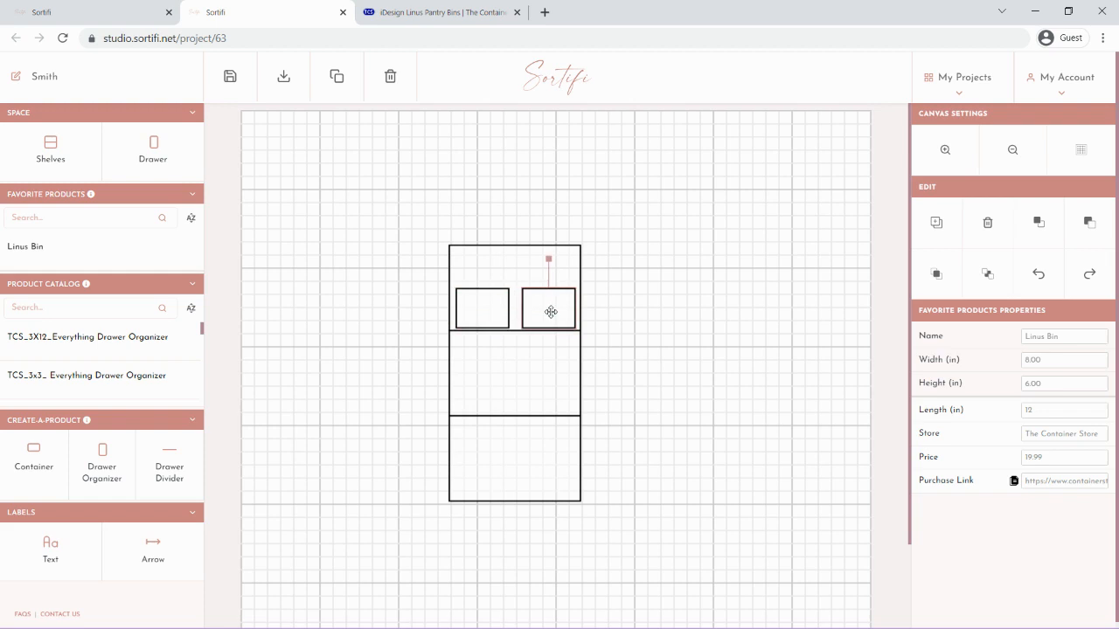
- Duplicate the Linus Bin twice and stand the two copies side by side on the middle shelf
{"action": "left_click", "coordinate": [937, 224]}
{"action": "left_click", "coordinate": [938, 228]}
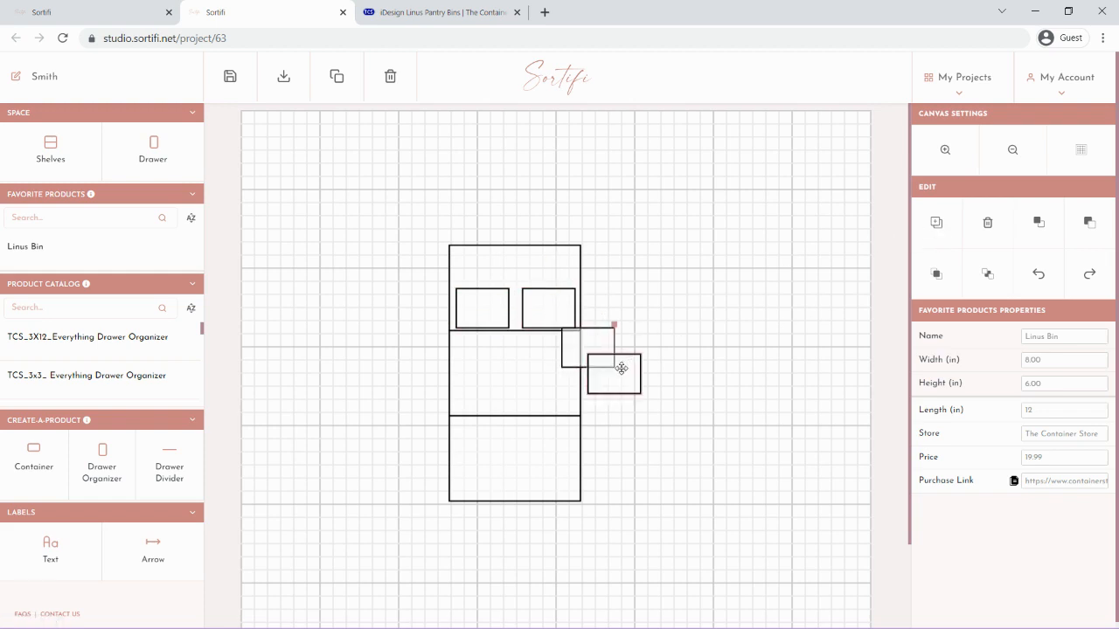
{"action": "left_click_drag", "start_coordinate": [621, 368], "coordinate": [475, 379]}
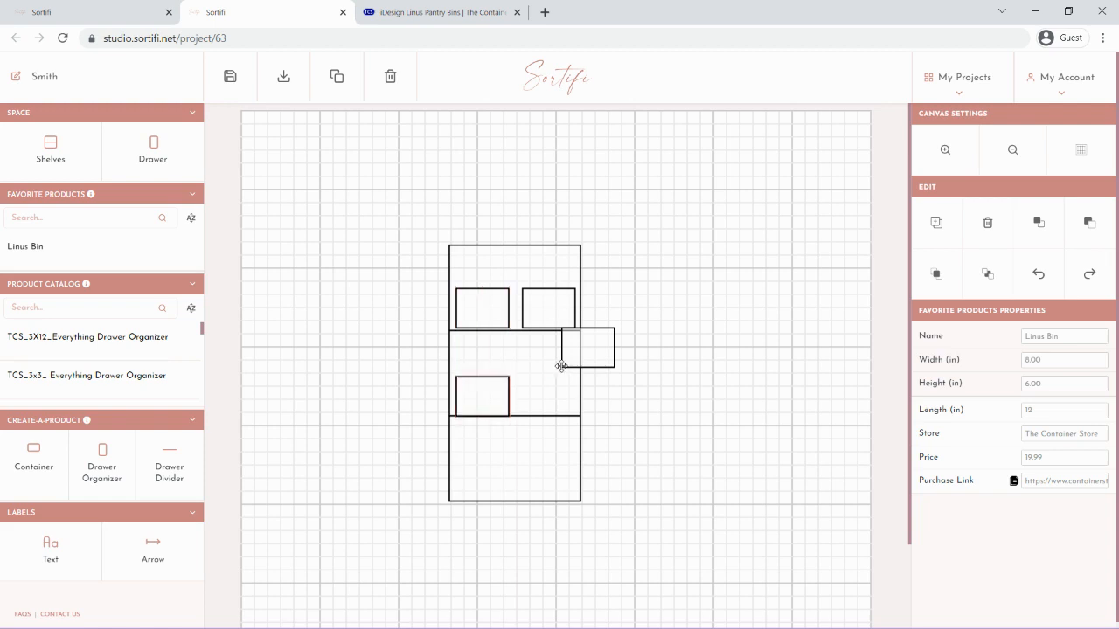
{"action": "left_click_drag", "start_coordinate": [582, 355], "coordinate": [540, 403]}
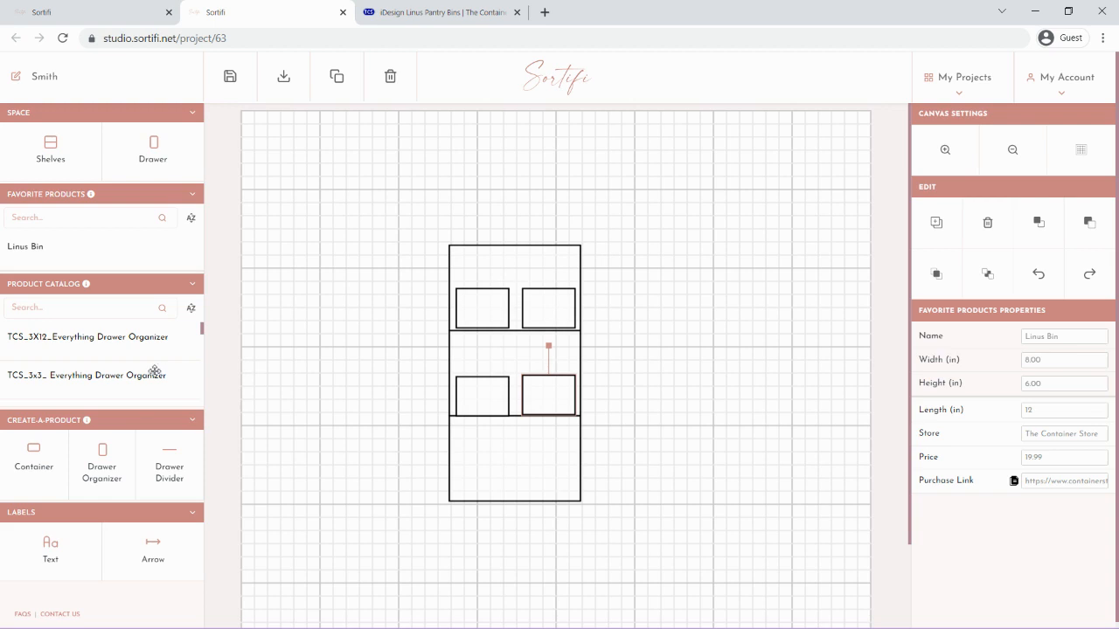
- Find TCS_L Multipurpose Bin_Front in the product catalog, stand two side by side on the bottom shelf, and save the project
{"action": "left_click", "coordinate": [64, 307]}
{"action": "type", "text": "multi"}
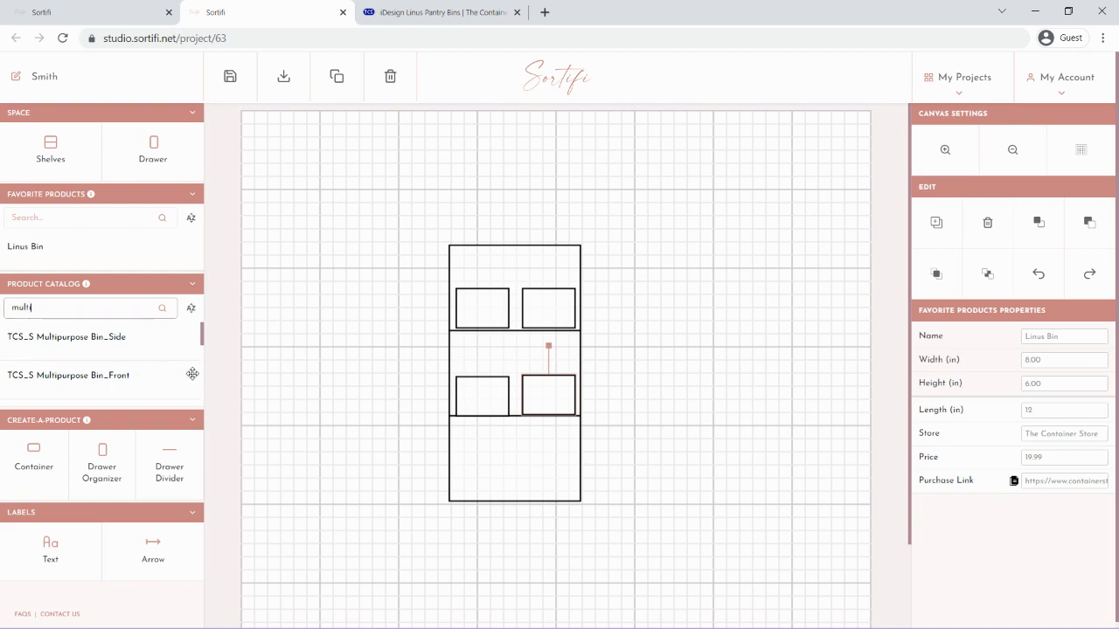
{"action": "scroll", "coordinate": [157, 354], "scroll_direction": "down", "scroll_amount": 2}
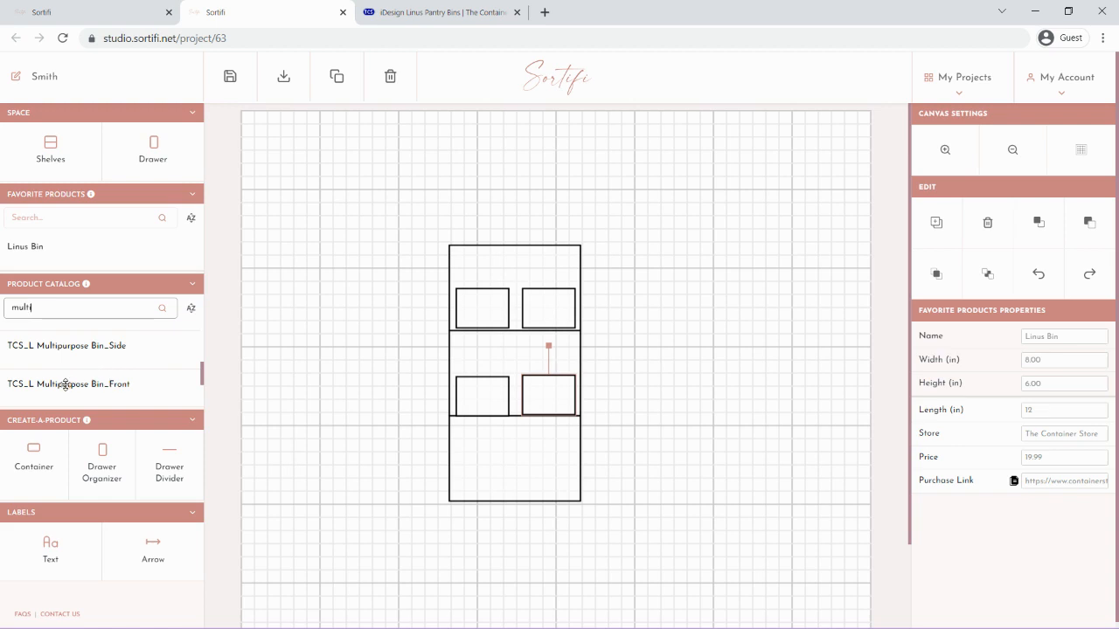
{"action": "left_click_drag", "start_coordinate": [67, 385], "coordinate": [481, 465]}
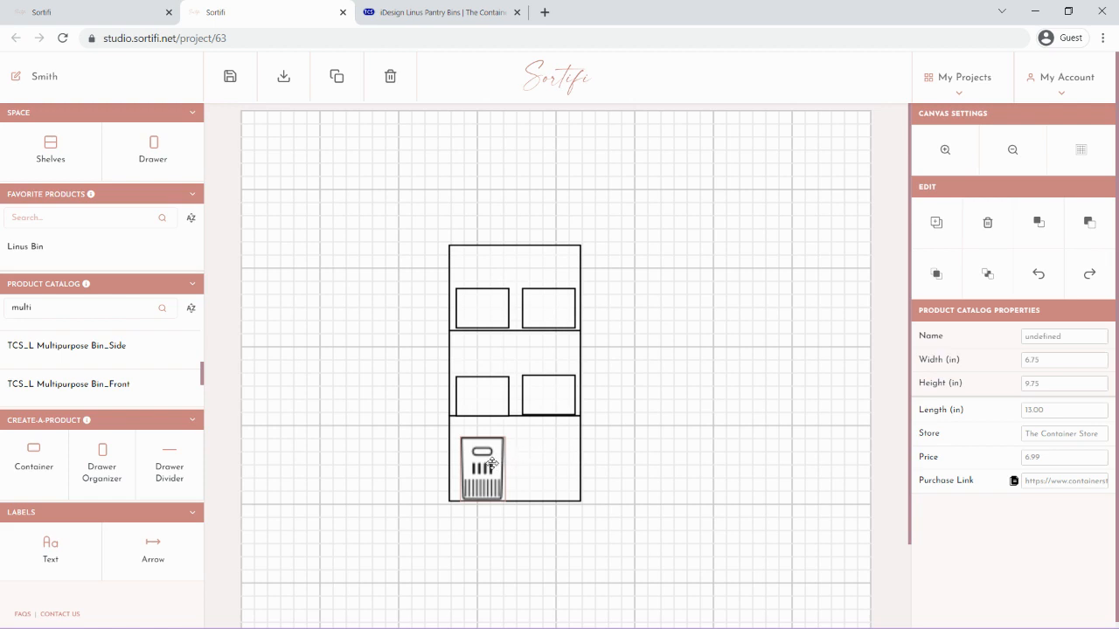
{"action": "left_click_drag", "start_coordinate": [493, 463], "coordinate": [543, 454]}
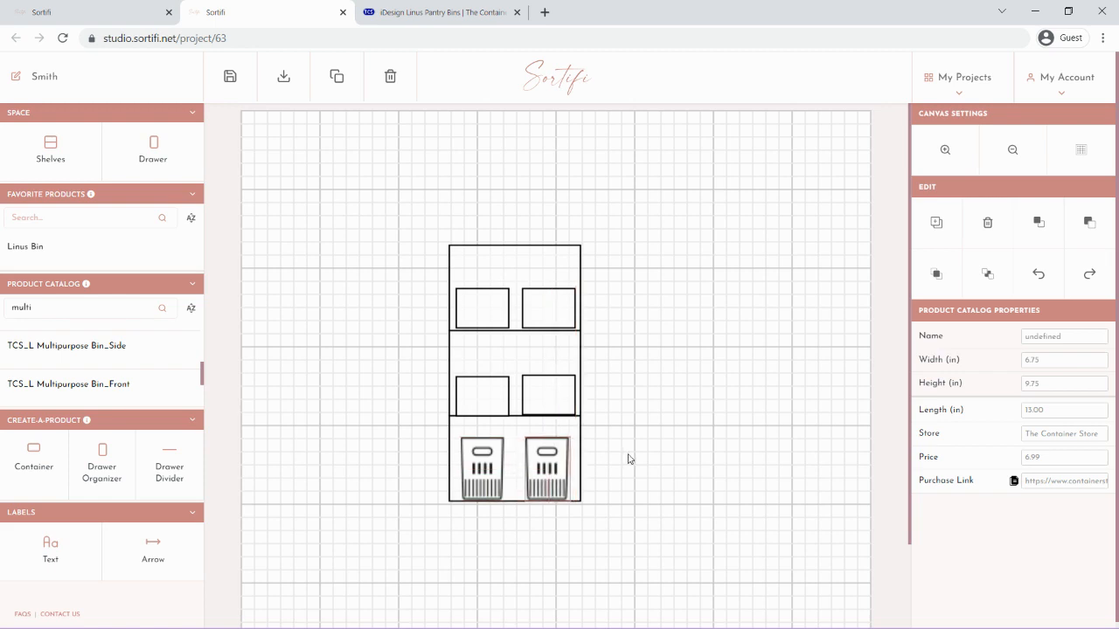
{"action": "left_click", "coordinate": [225, 88]}
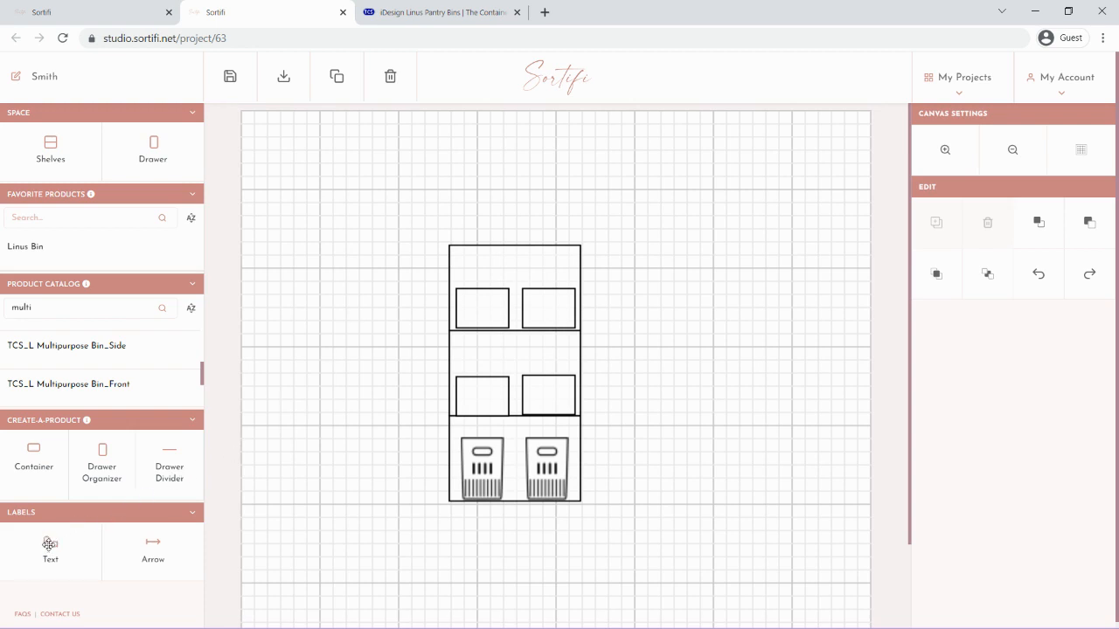
- Add a text label beside the shelf unit and format it in Verdana at font size 8
{"action": "left_click_drag", "start_coordinate": [48, 546], "coordinate": [363, 297]}
{"action": "double_click", "coordinate": [364, 297]}
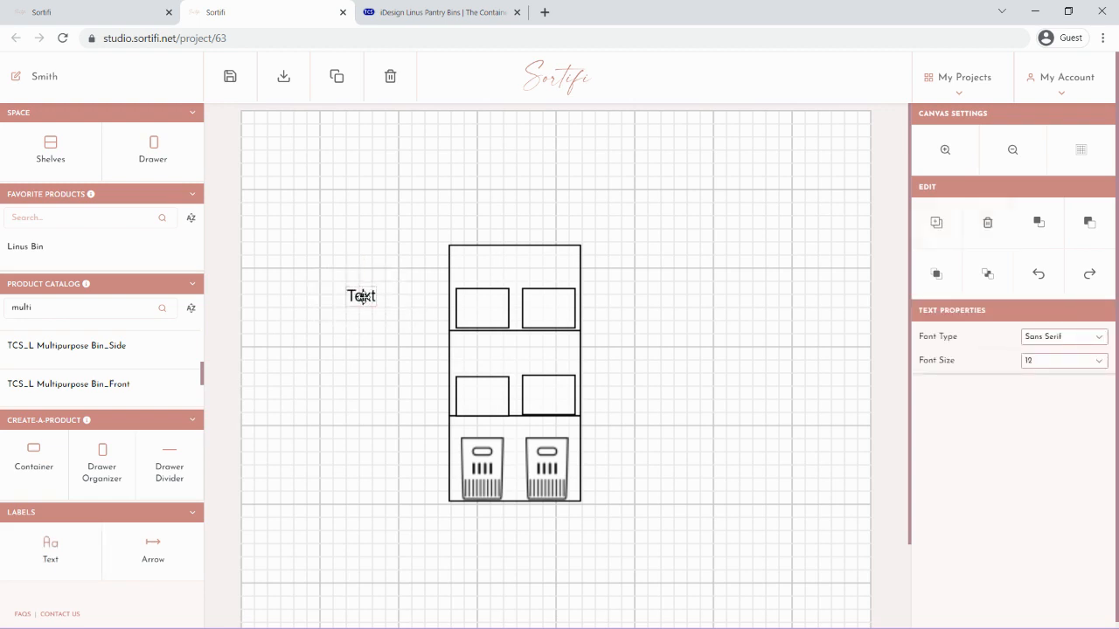
{"action": "left_click", "coordinate": [1036, 363]}
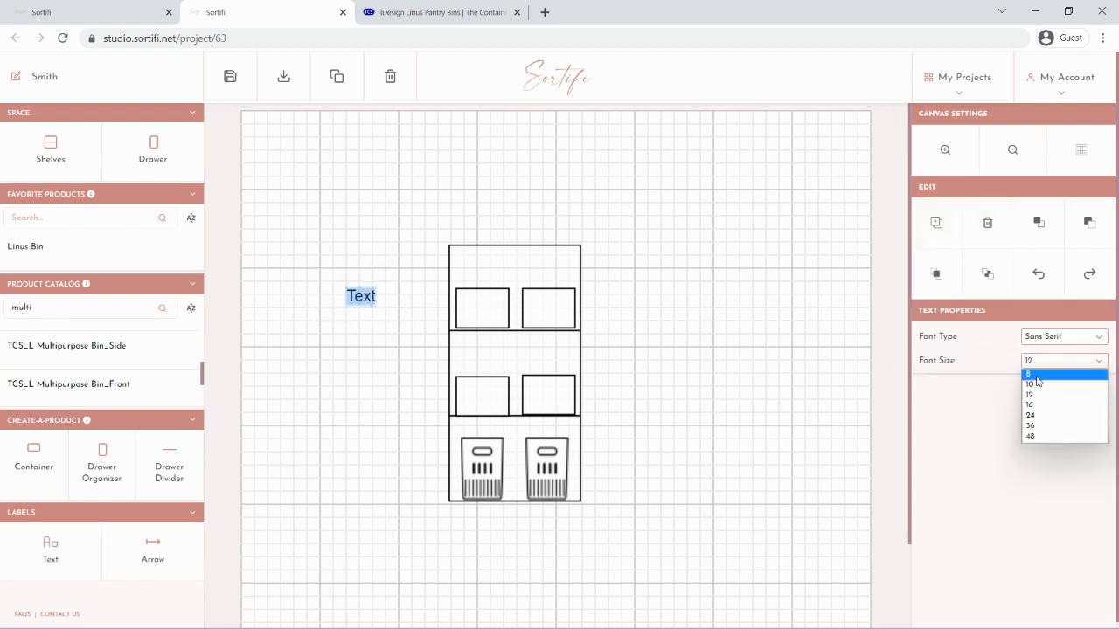
{"action": "left_click", "coordinate": [1031, 384]}
{"action": "left_click", "coordinate": [1048, 337]}
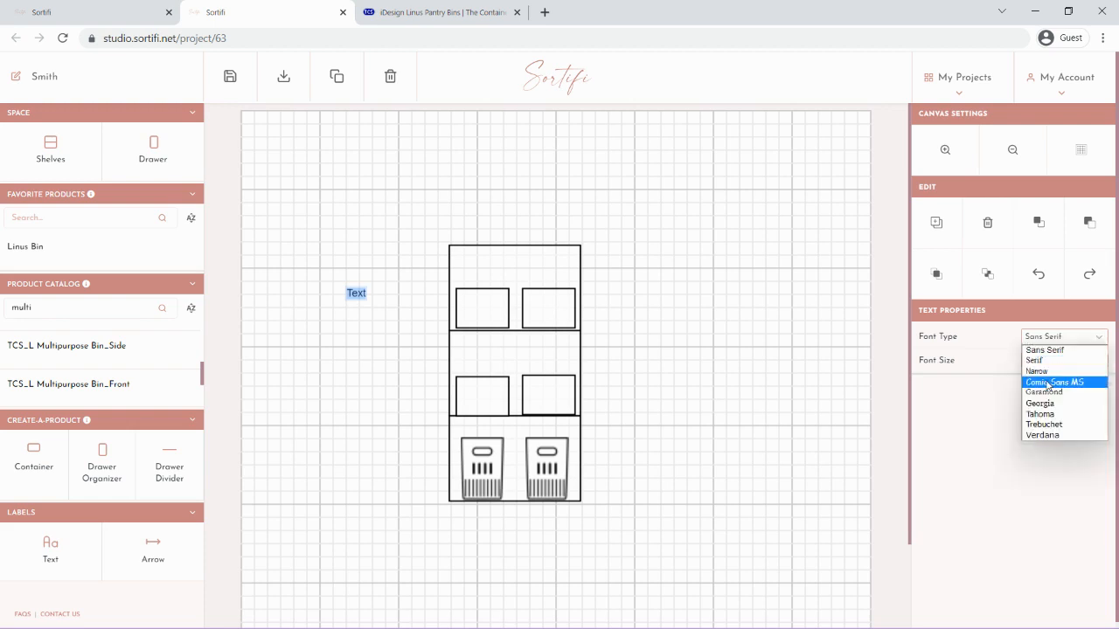
{"action": "left_click", "coordinate": [1046, 435]}
- Change the label to "Paper Towels", move it above the first top-shelf bin, and break it into two lines
{"action": "left_click", "coordinate": [357, 294]}
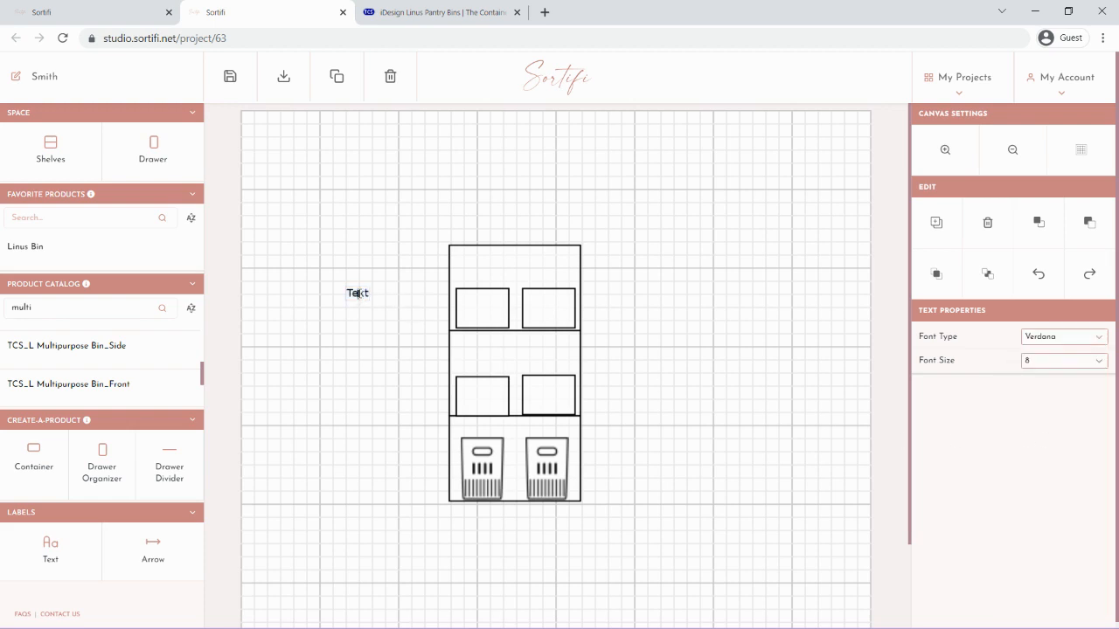
{"action": "double_click", "coordinate": [358, 294]}
{"action": "type", "text": "Paper Towels"}
{"action": "left_click_drag", "start_coordinate": [391, 292], "coordinate": [499, 268]}
{"action": "double_click", "coordinate": [491, 264]}
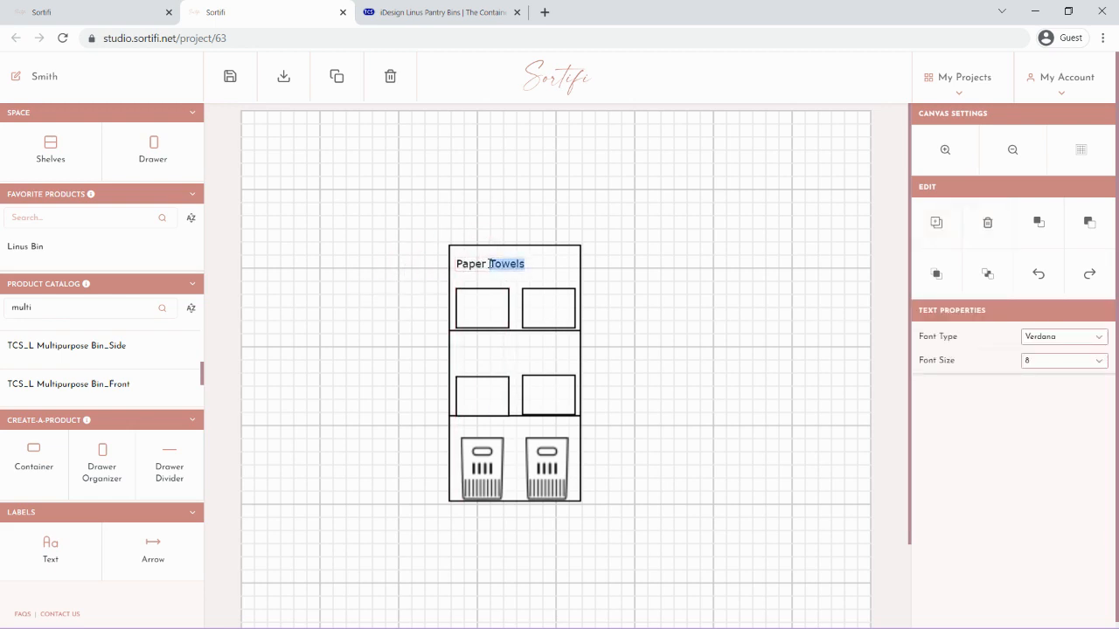
{"action": "left_click", "coordinate": [490, 264]}
{"action": "key", "text": "Return"}
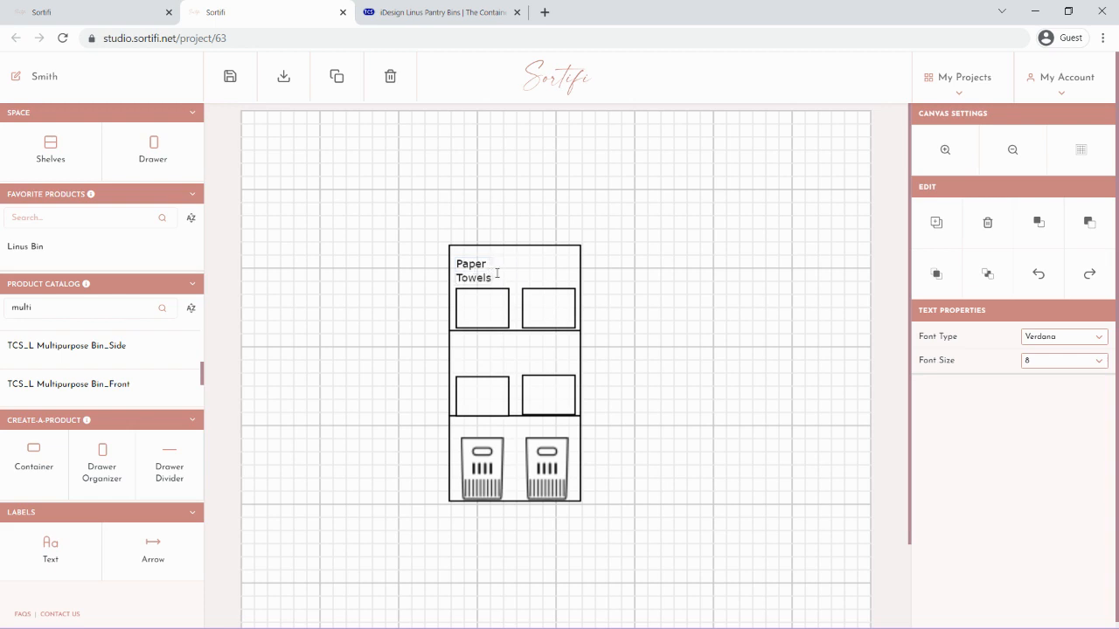
- Center the Paper Towels label above the first top-shelf bin and place a duplicate above the second bin
{"action": "left_click", "coordinate": [419, 275]}
{"action": "left_click_drag", "start_coordinate": [467, 272], "coordinate": [476, 270]}
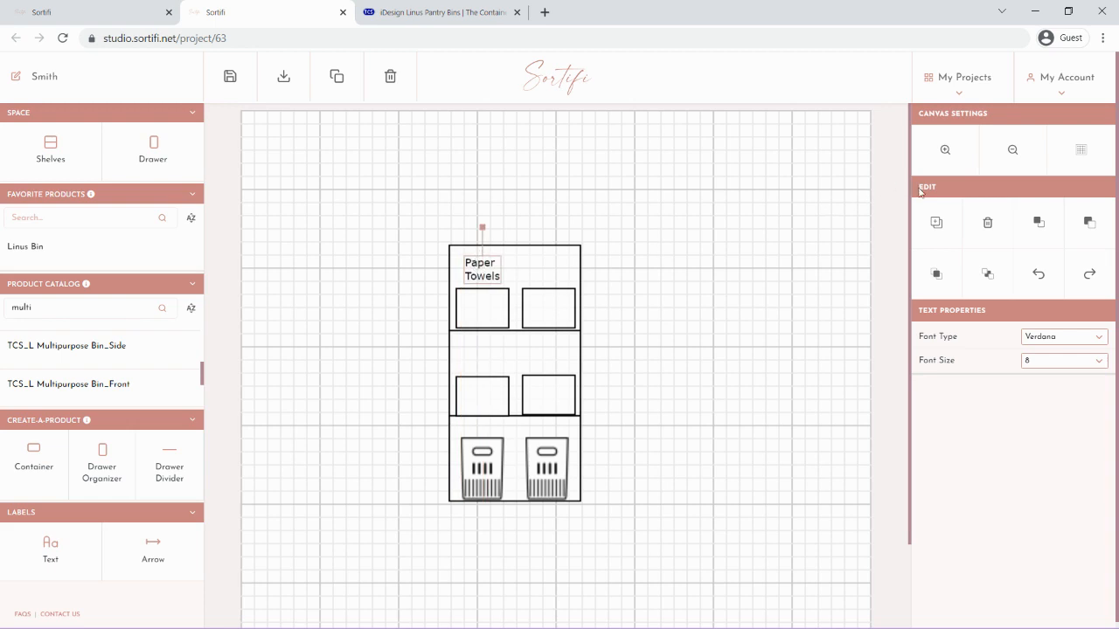
{"action": "left_click", "coordinate": [937, 220]}
{"action": "left_click_drag", "start_coordinate": [515, 297], "coordinate": [549, 268]}
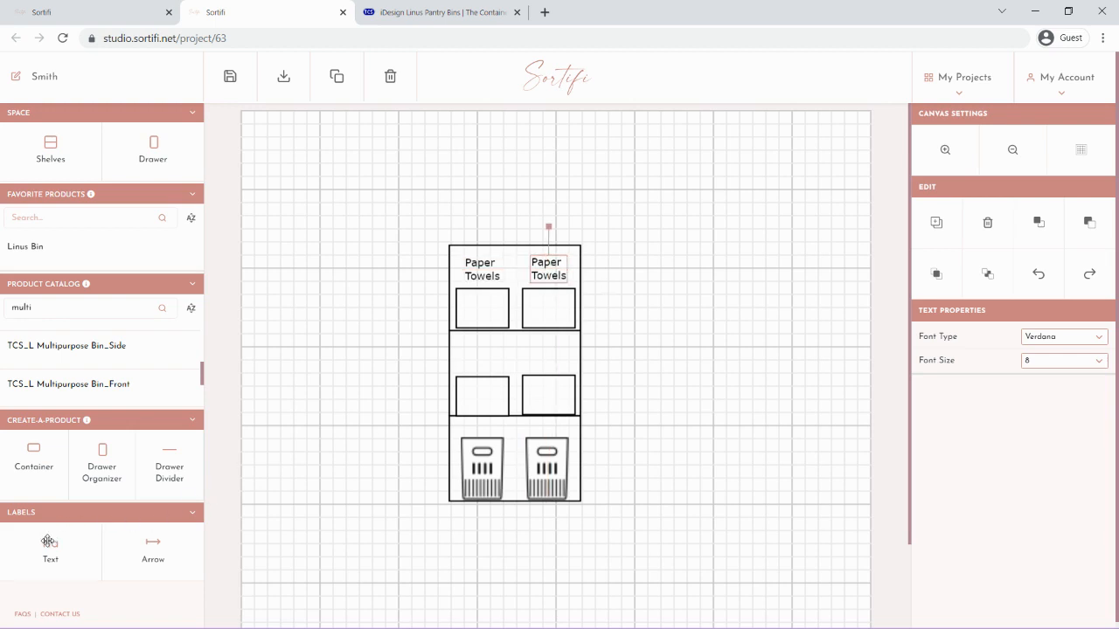
- Add a text label reading "Cleaning" beside the middle shelf and set its font size to 8
{"action": "left_click_drag", "start_coordinate": [48, 541], "coordinate": [367, 361]}
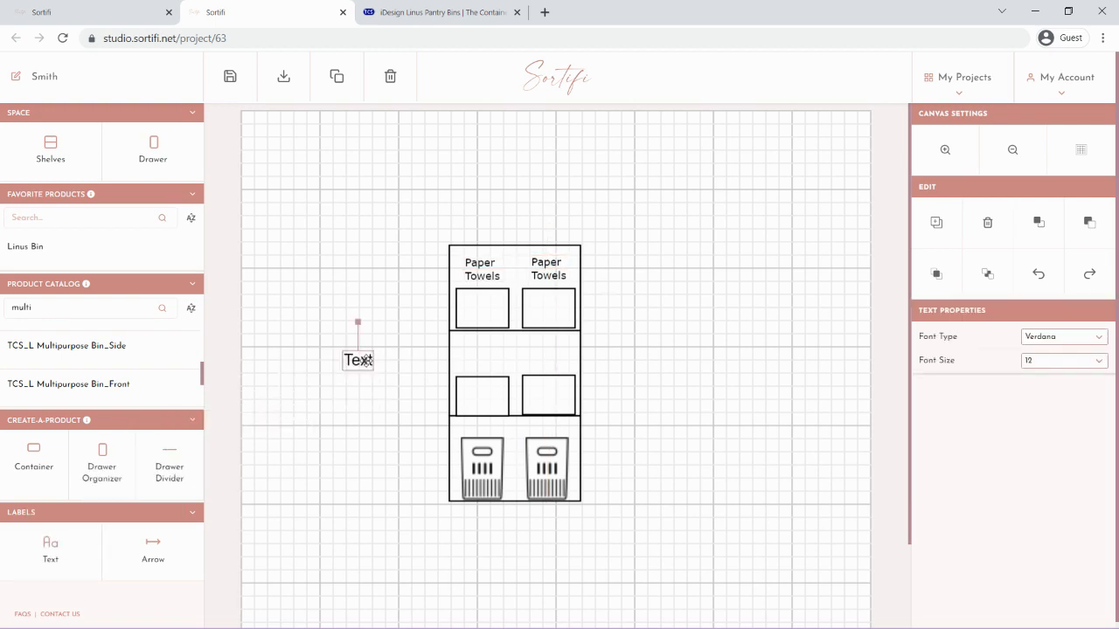
{"action": "left_click", "coordinate": [358, 360]}
{"action": "double_click", "coordinate": [358, 360]}
{"action": "type", "text": "Cleaning"}
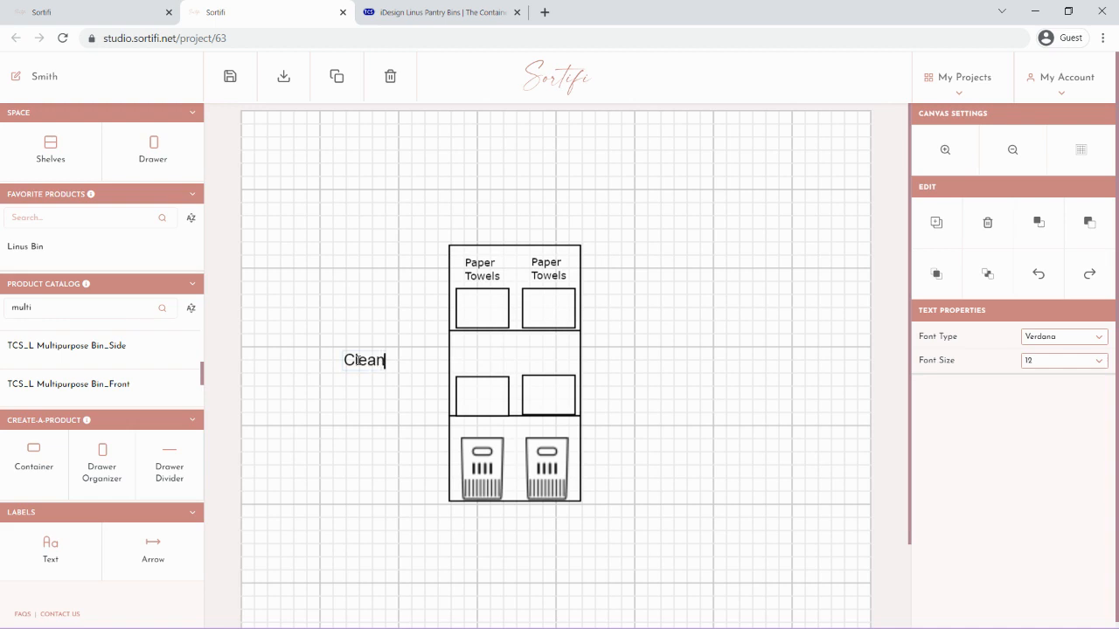
{"action": "left_click", "coordinate": [1036, 365]}
{"action": "left_click", "coordinate": [1036, 382]}
{"action": "left_click", "coordinate": [393, 389]}
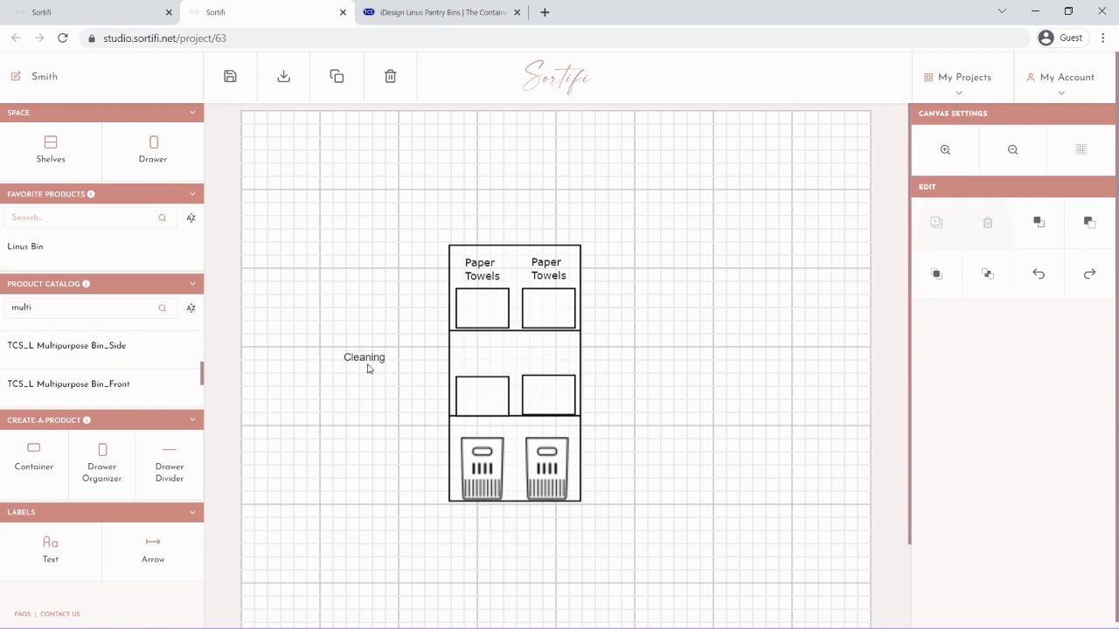
- Place the Cleaning label and a copy of it above the two middle-shelf bins
{"action": "left_click", "coordinate": [364, 356]}
{"action": "left_click_drag", "start_coordinate": [364, 356], "coordinate": [550, 358]}
{"action": "key", "text": "ctrl+v"}
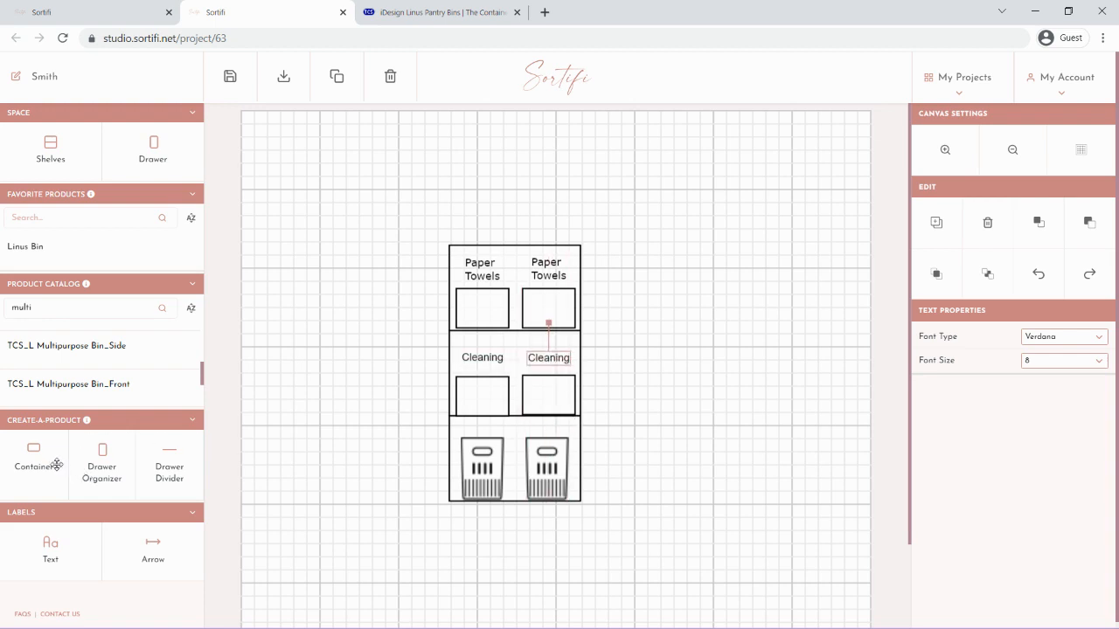
- Add a text label reading "Laundry" beside the shelf unit and set its font size to 8
{"action": "left_click_drag", "start_coordinate": [50, 547], "coordinate": [367, 406]}
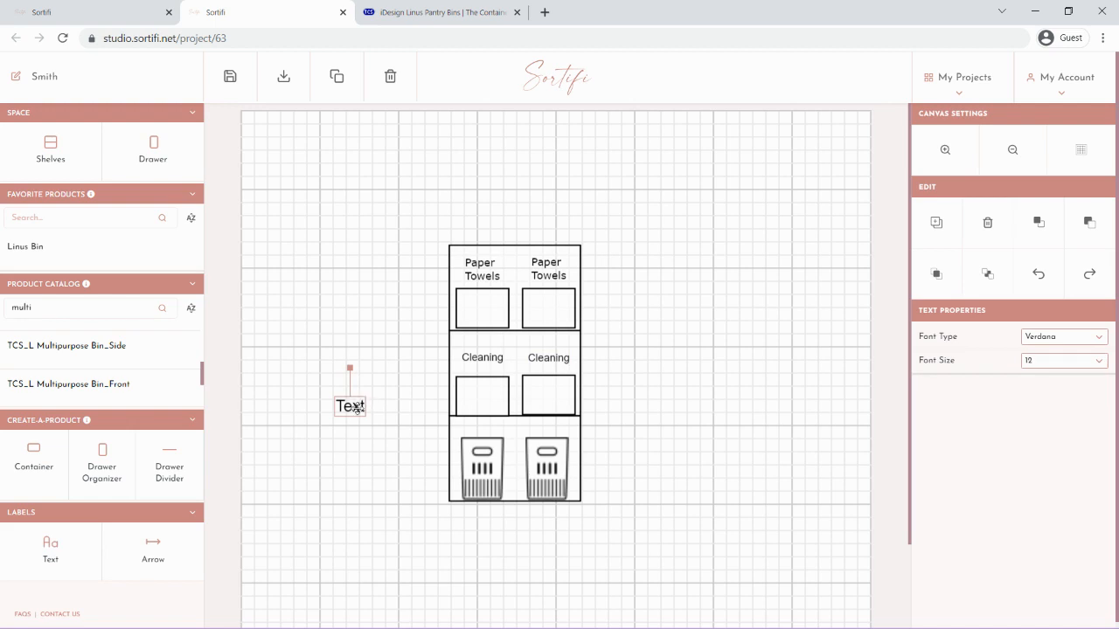
{"action": "double_click", "coordinate": [354, 407]}
{"action": "type", "text": "Laundry"}
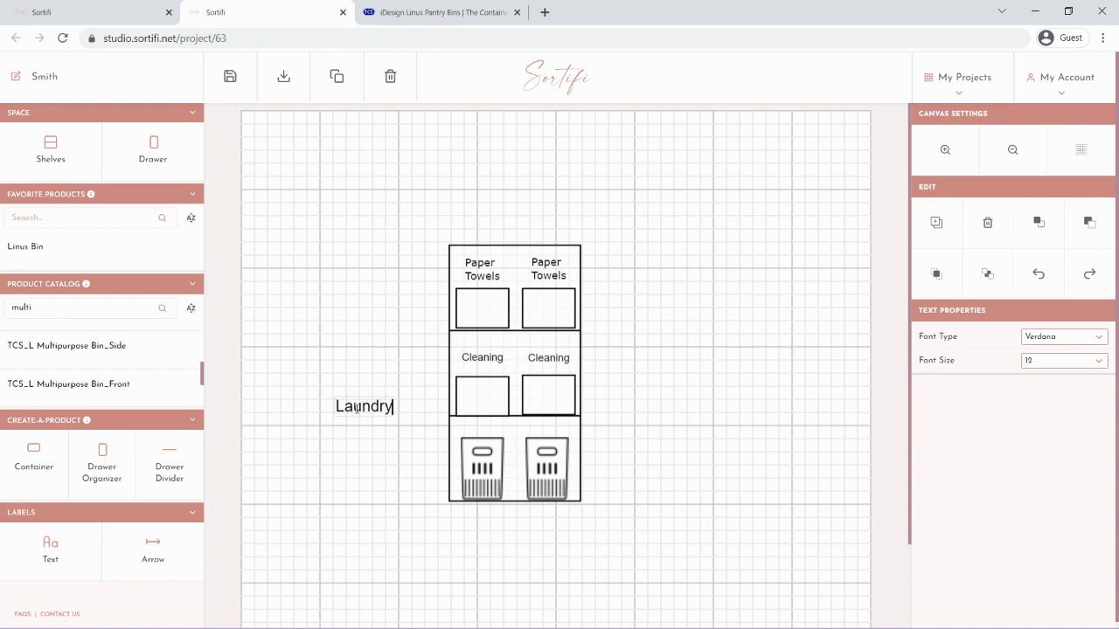
{"action": "left_click", "coordinate": [1058, 362]}
{"action": "left_click", "coordinate": [1055, 382]}
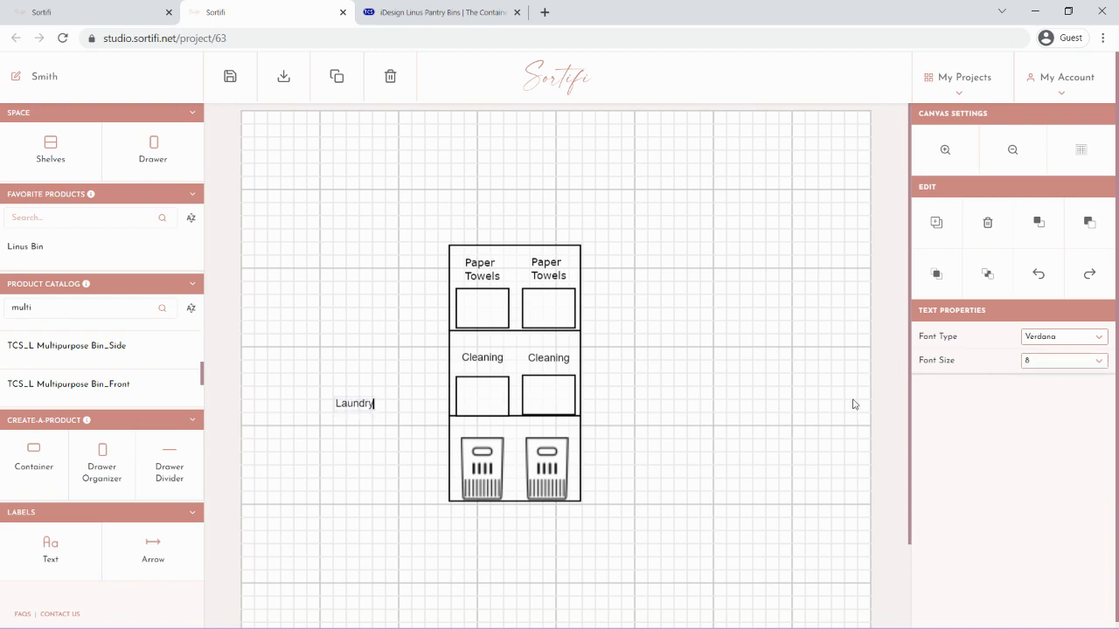
{"action": "left_click", "coordinate": [397, 432]}
- Place the Laundry label and a copy of it above the two multipurpose bins on the bottom shelf
{"action": "left_click_drag", "start_coordinate": [361, 406], "coordinate": [484, 429]}
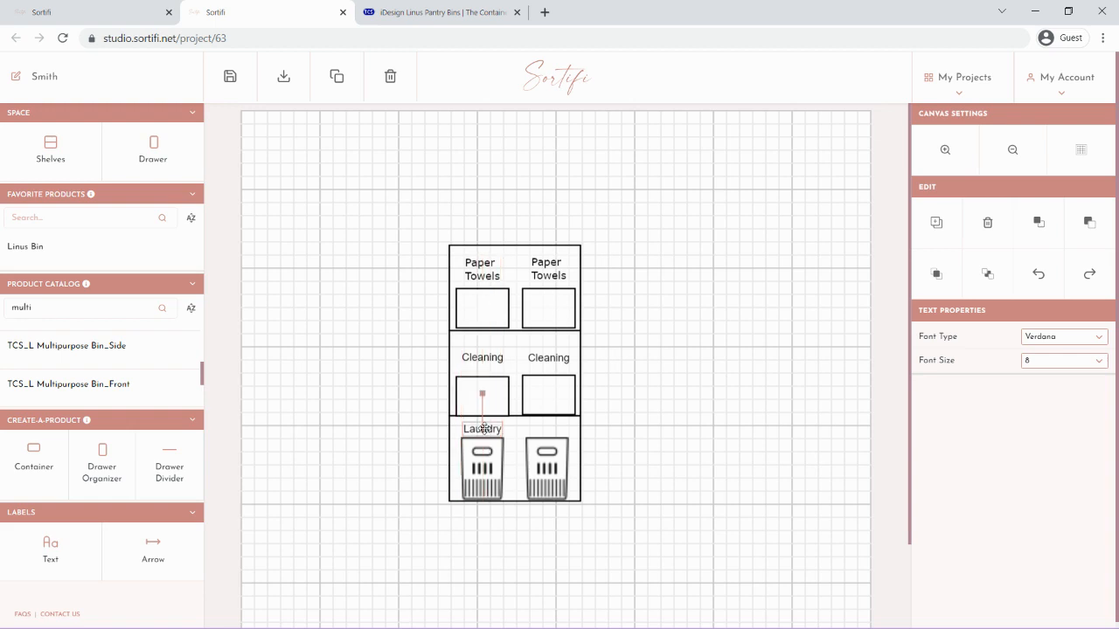
{"action": "key", "text": "ctrl+v"}
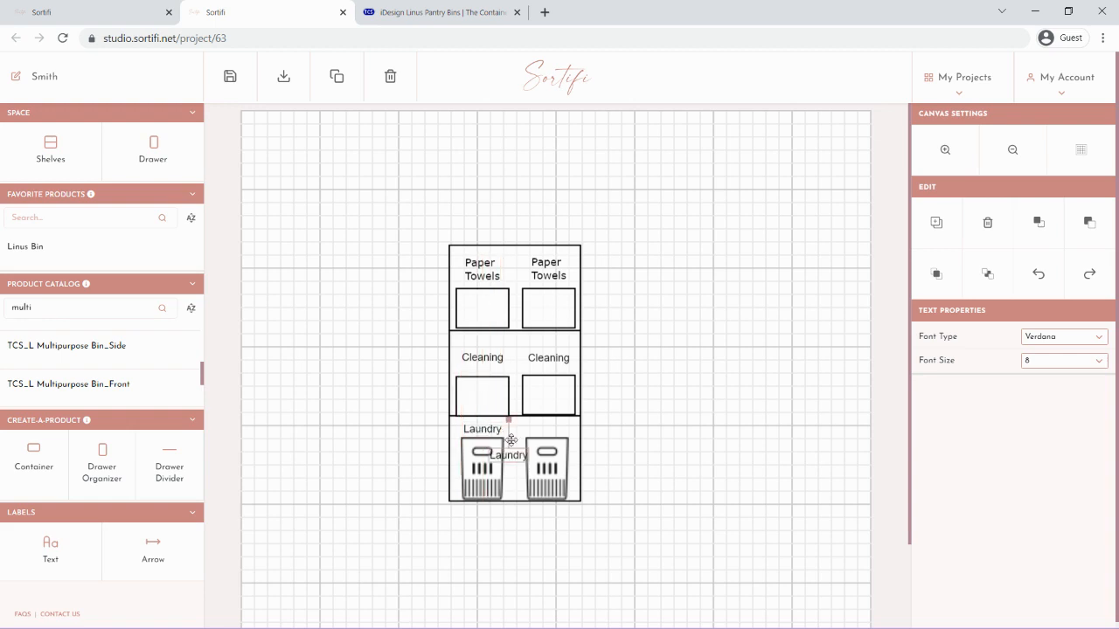
{"action": "left_click_drag", "start_coordinate": [513, 455], "coordinate": [553, 428]}
{"action": "left_click", "coordinate": [625, 431]}
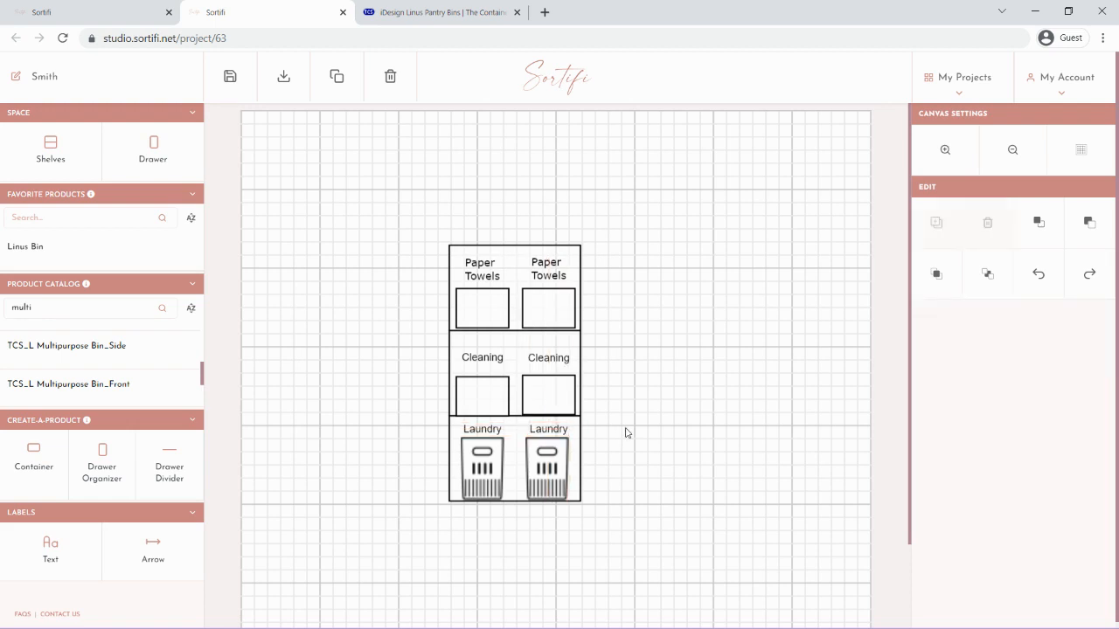
- Save the project and download its layout and shopping list as PDF files
{"action": "left_click", "coordinate": [230, 77]}
{"action": "left_click", "coordinate": [289, 84]}
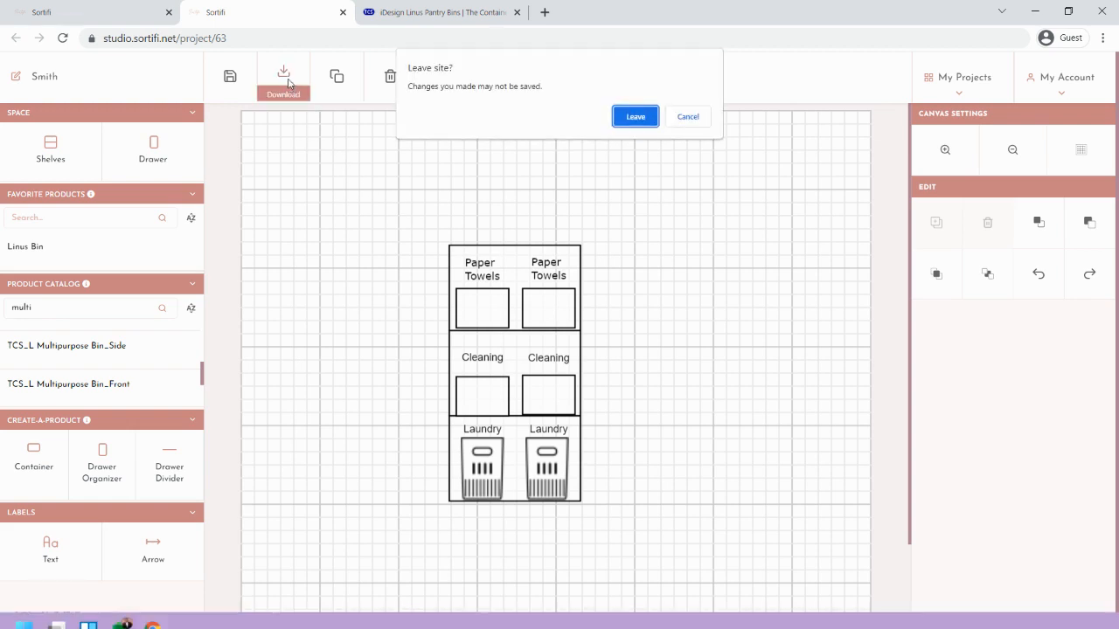
{"action": "left_click", "coordinate": [639, 117]}
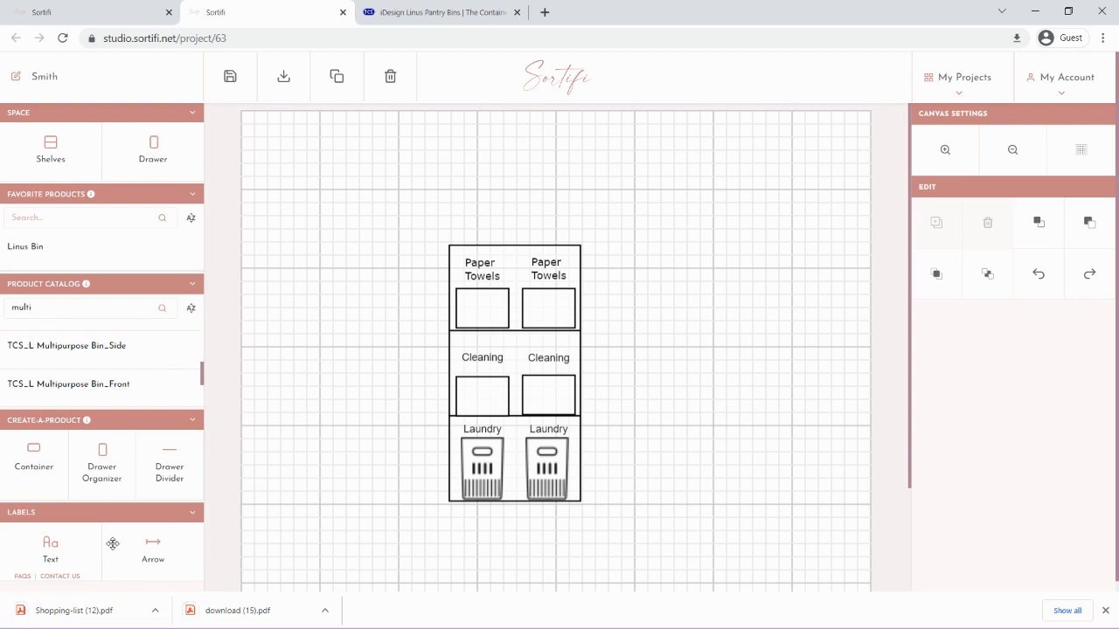
- Review the downloaded layout PDF and the shopping list PDF, and return to the project canvas
{"action": "left_click", "coordinate": [273, 609]}
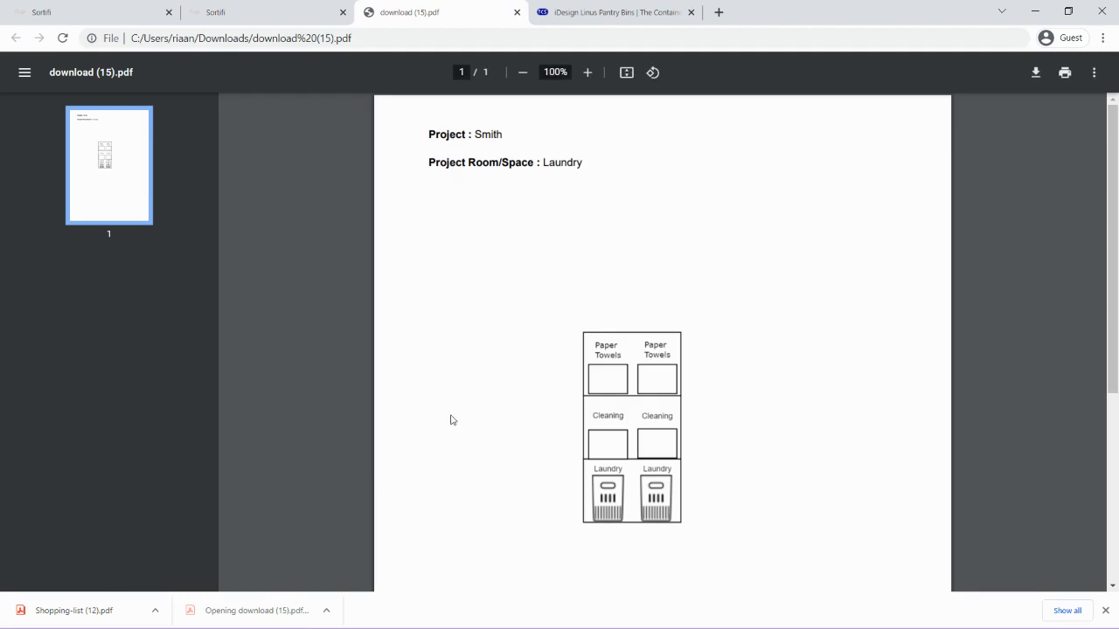
{"action": "scroll", "coordinate": [481, 416], "scroll_direction": "down", "scroll_amount": 1}
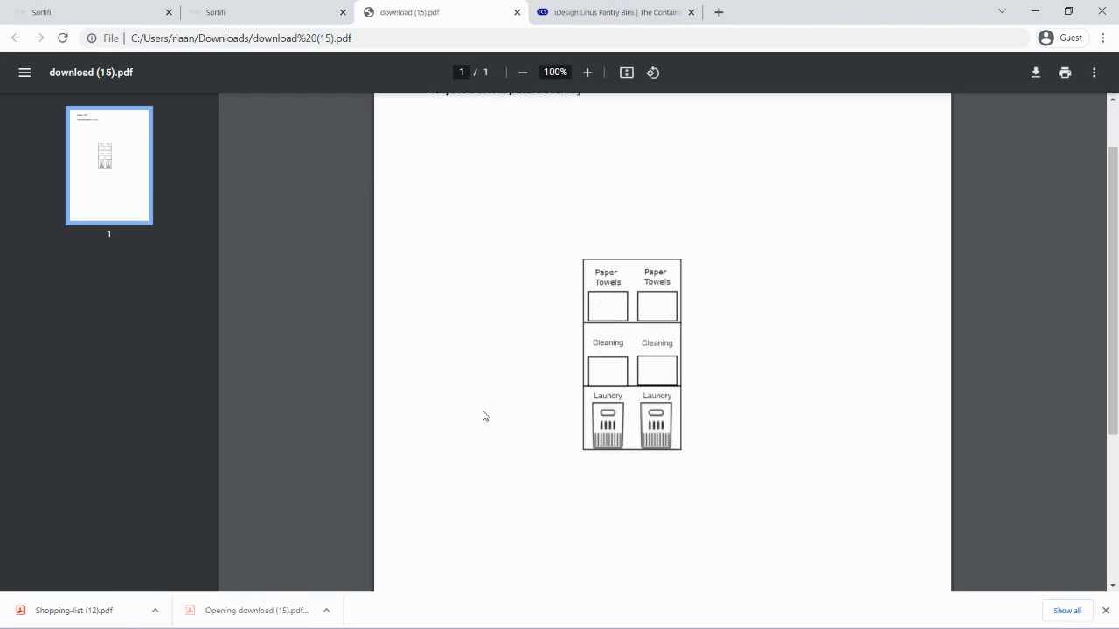
{"action": "left_click", "coordinate": [516, 12]}
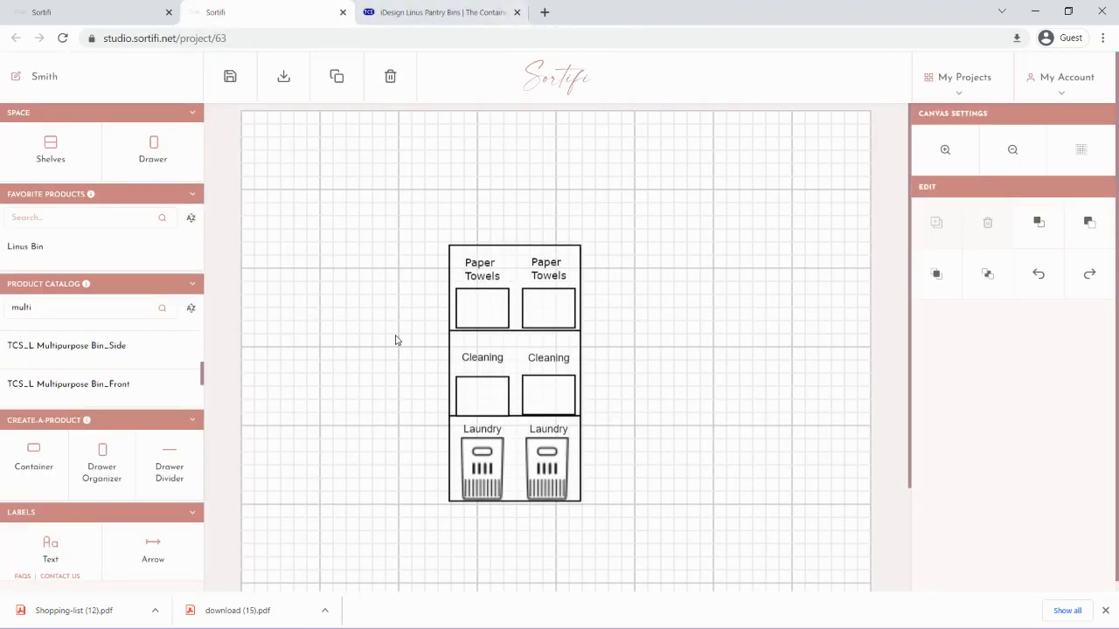
{"action": "left_click", "coordinate": [79, 612]}
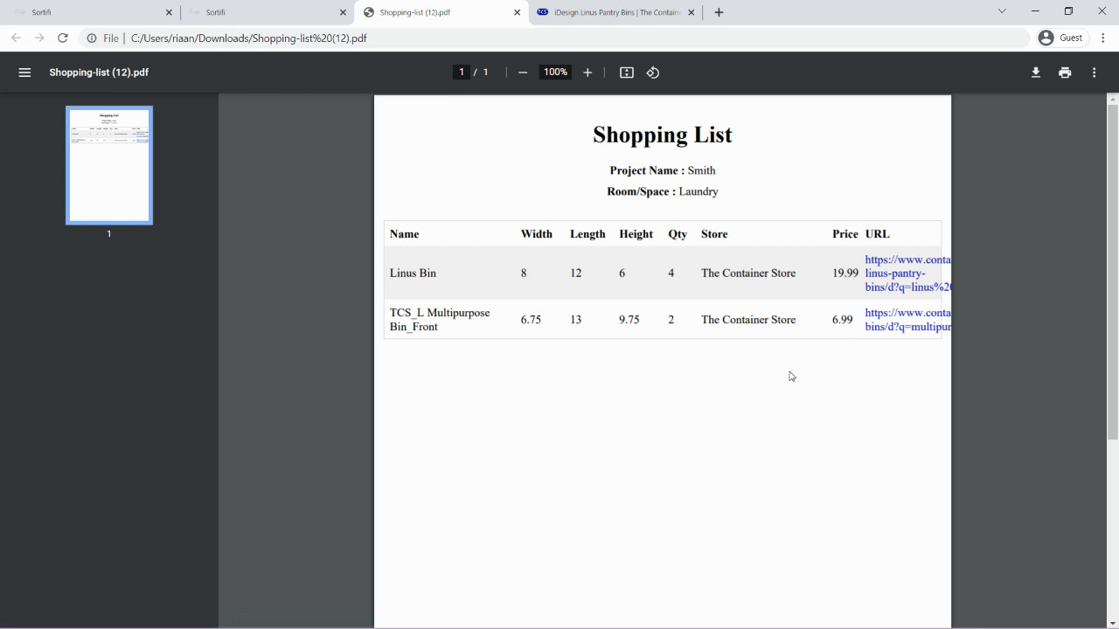
{"action": "left_click", "coordinate": [294, 20]}
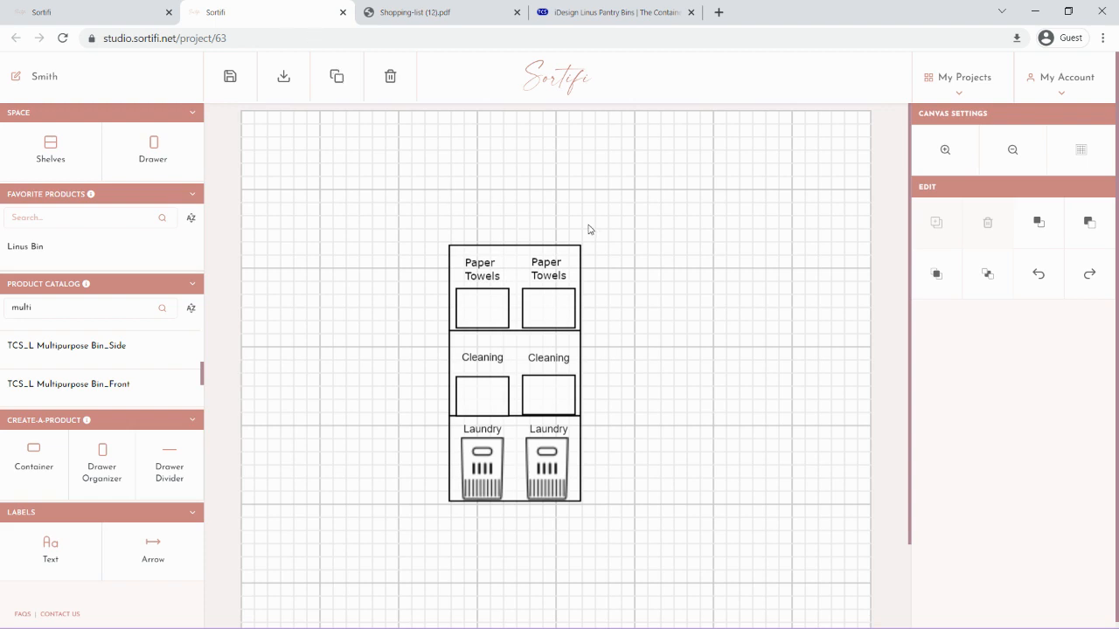